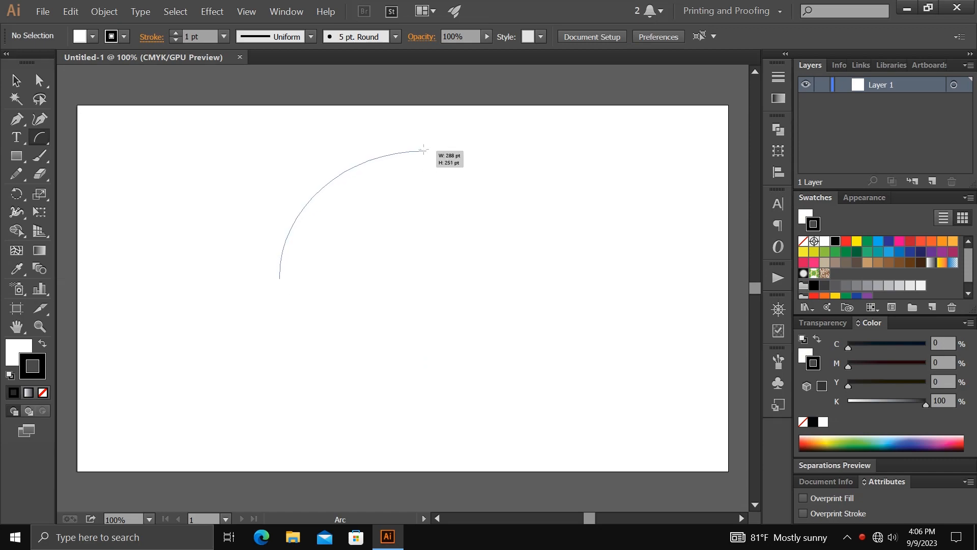
- Draw a half-dome fan of repeated arcs opening to the right from one shared start point, beginning at about 288 by 251 pt
key(grave)
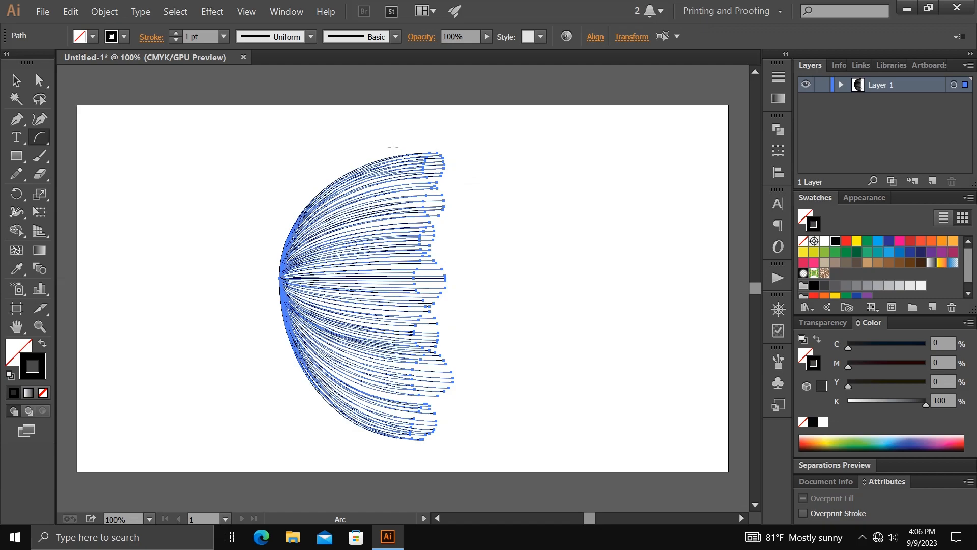
click(16, 80)
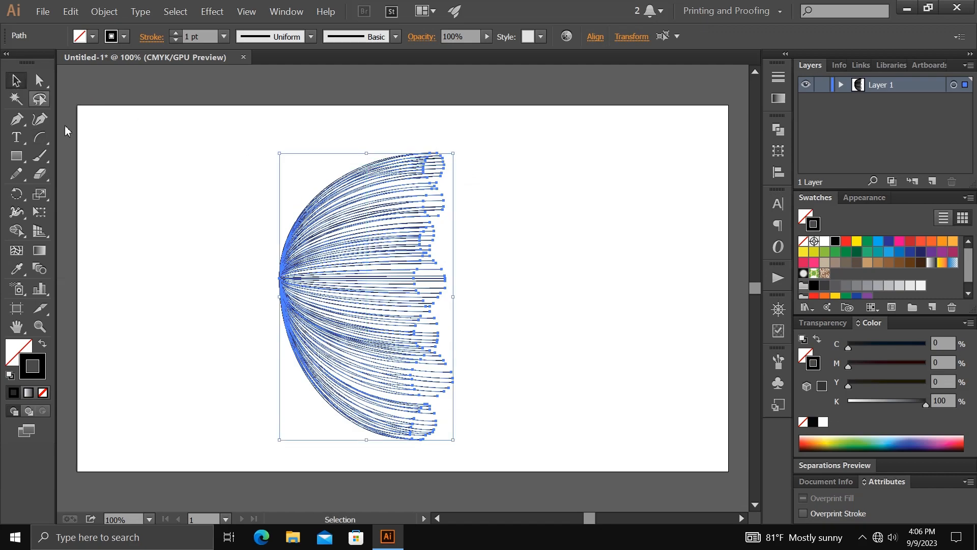
- Apply a linear gradient to the stroke of the arc fan and set its starting stop to CMYK Magenta
click(778, 98)
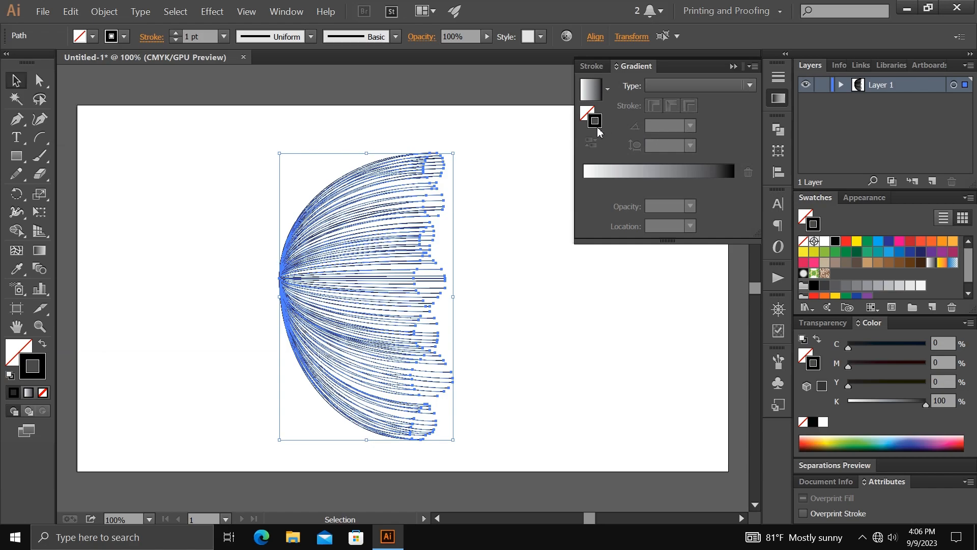
click(613, 175)
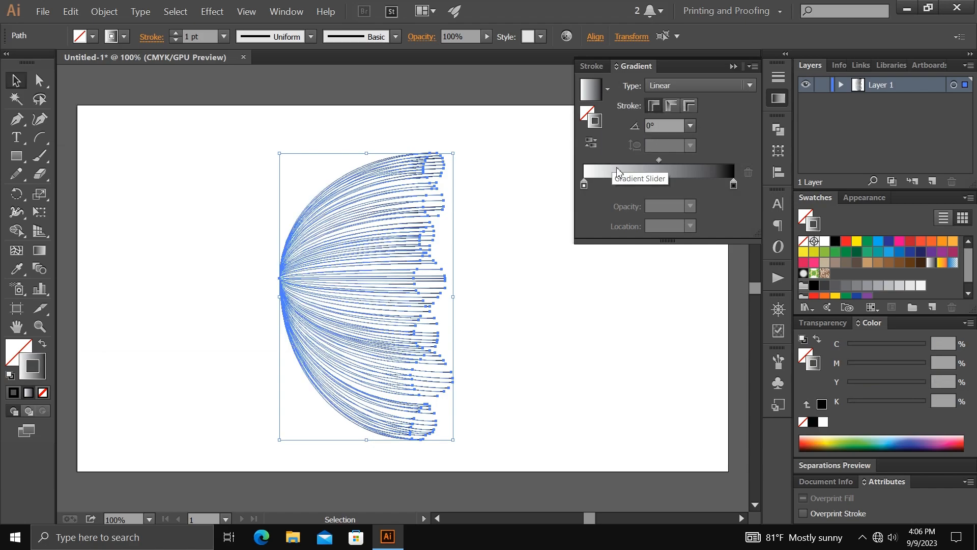
click(584, 186)
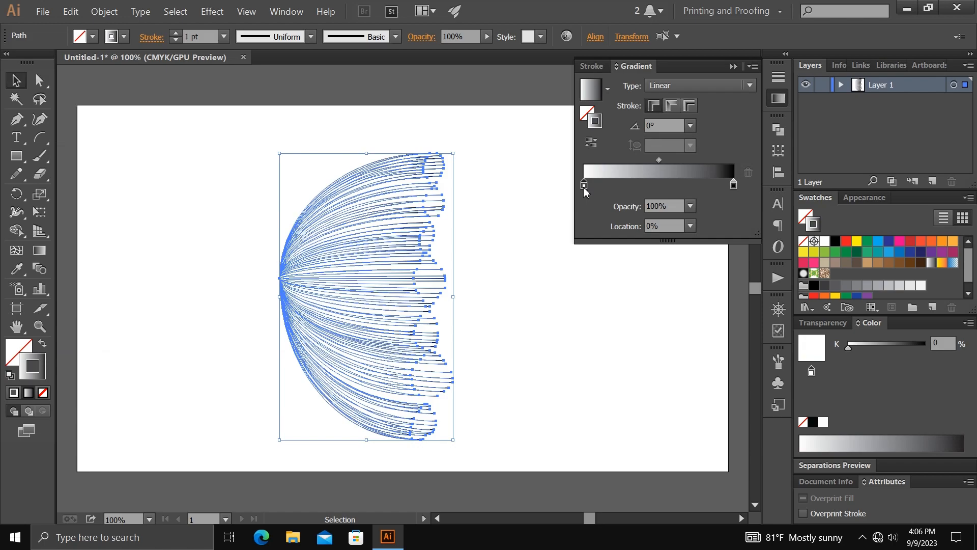
double_click(583, 186)
click(630, 233)
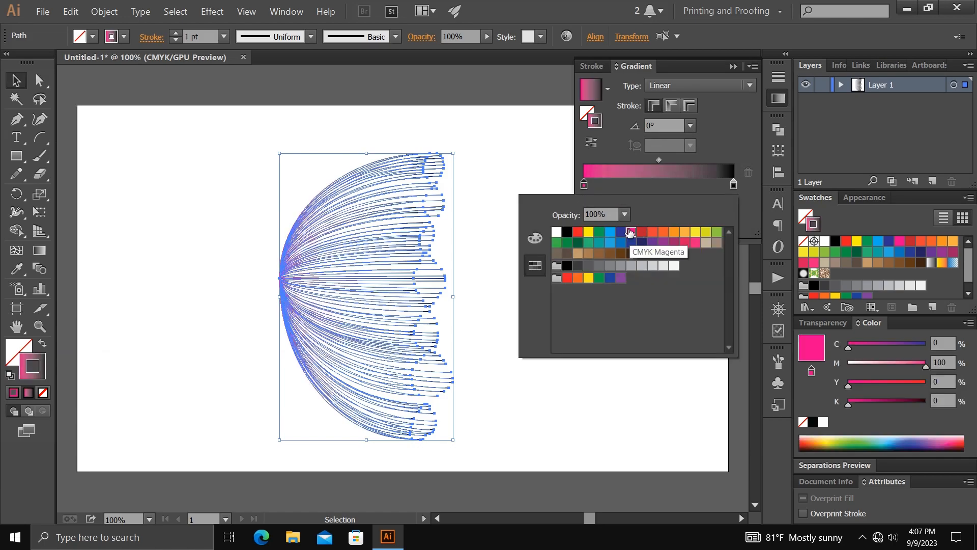
- Add a gradient stop at 27.17% coloured C=50 M=100 Y=0 K=0 and another at 52.5% coloured C=75 M=100 Y=0 K=0
click(625, 185)
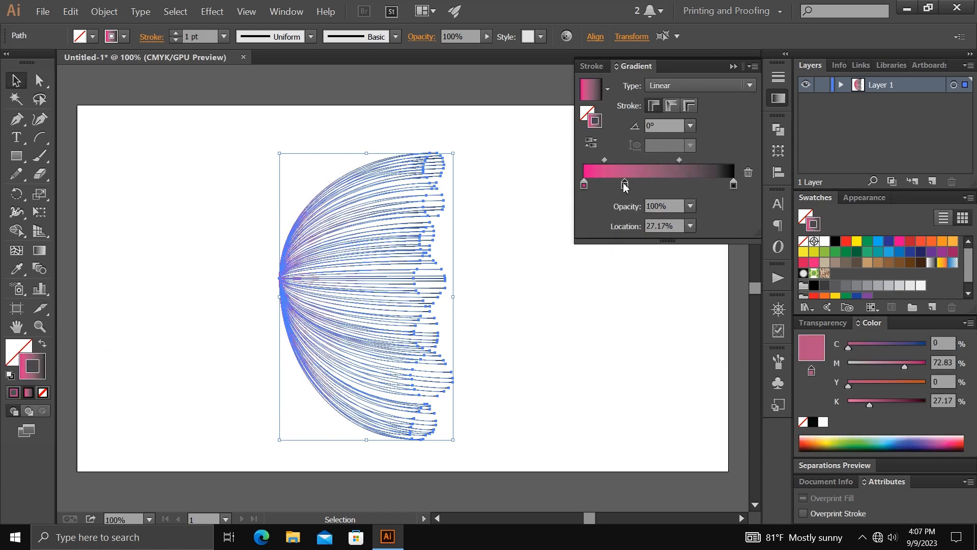
double_click(625, 185)
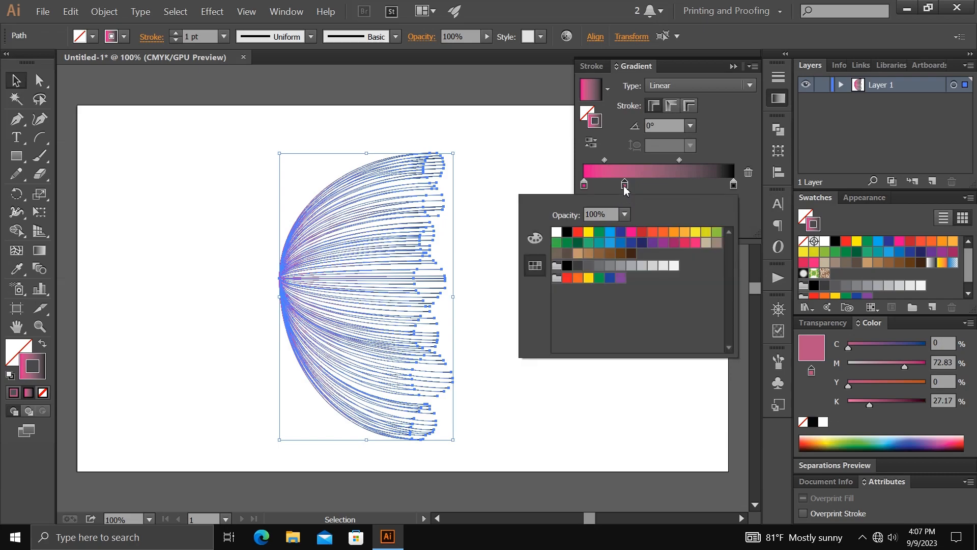
click(662, 245)
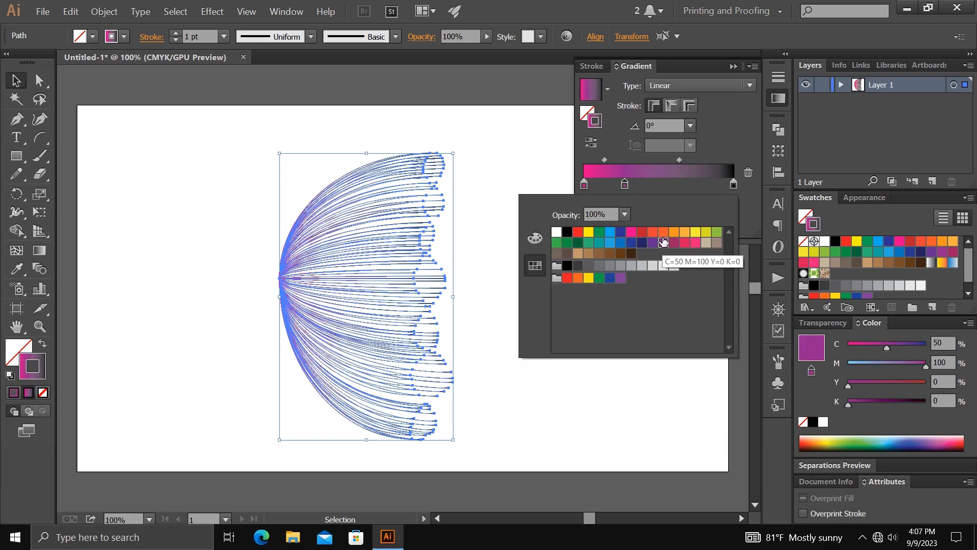
click(662, 185)
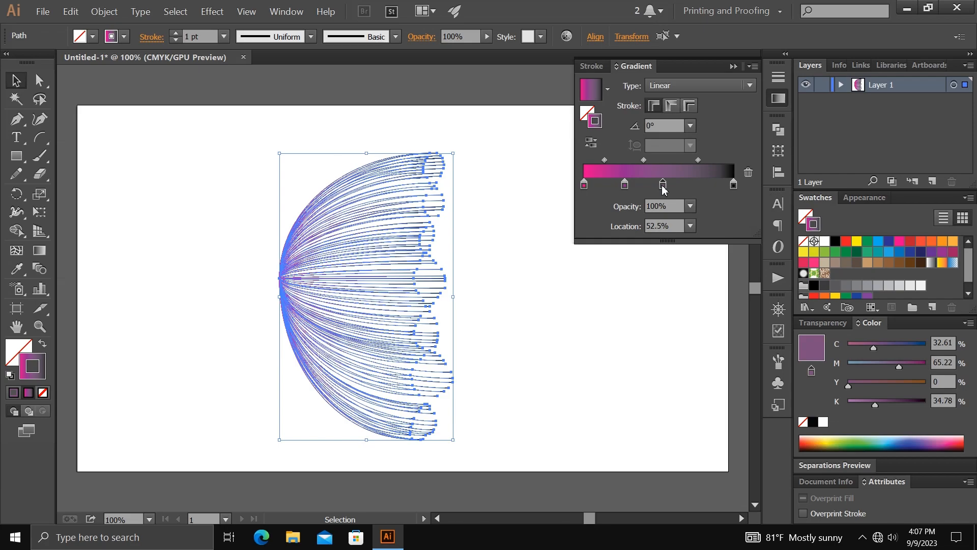
double_click(663, 186)
click(653, 243)
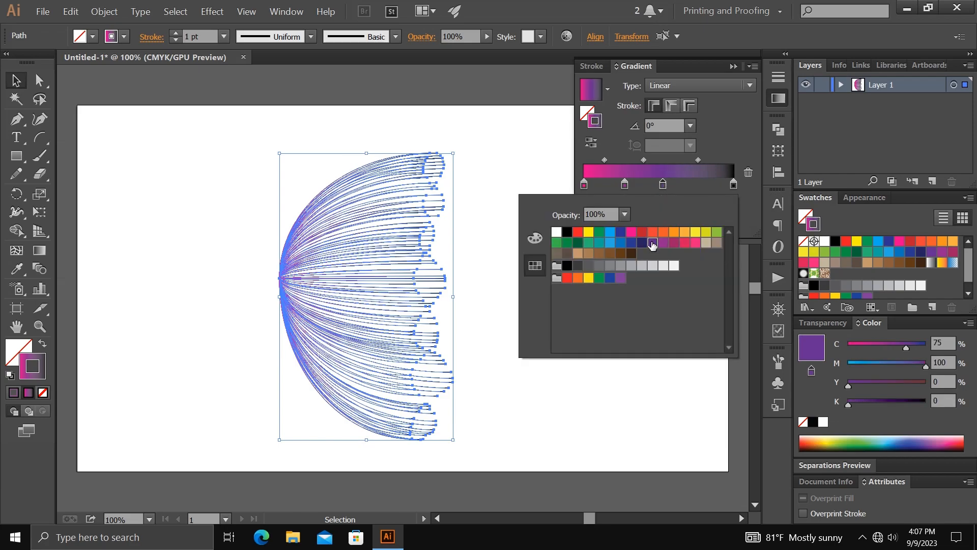
- Add a dark blue C=100 M=100 Y=0 K=0 stop about three quarters along the gradient and set the end stop to cyan, C=100
click(690, 189)
click(695, 185)
double_click(695, 186)
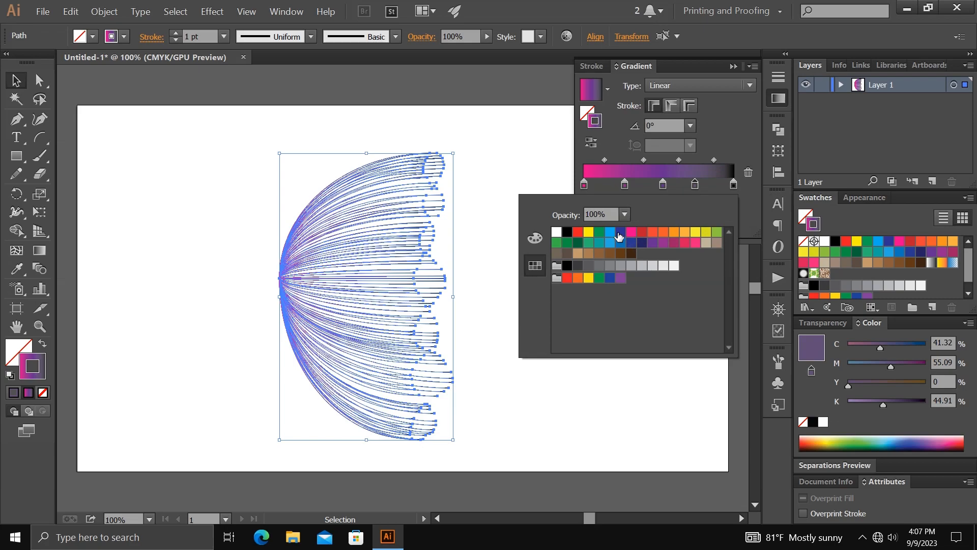
click(619, 233)
click(728, 186)
click(733, 185)
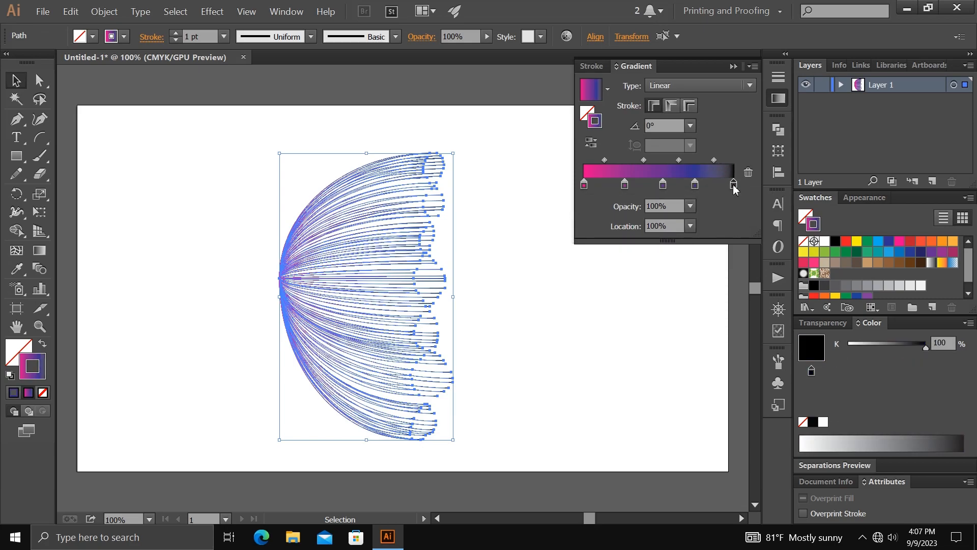
double_click(733, 186)
click(608, 234)
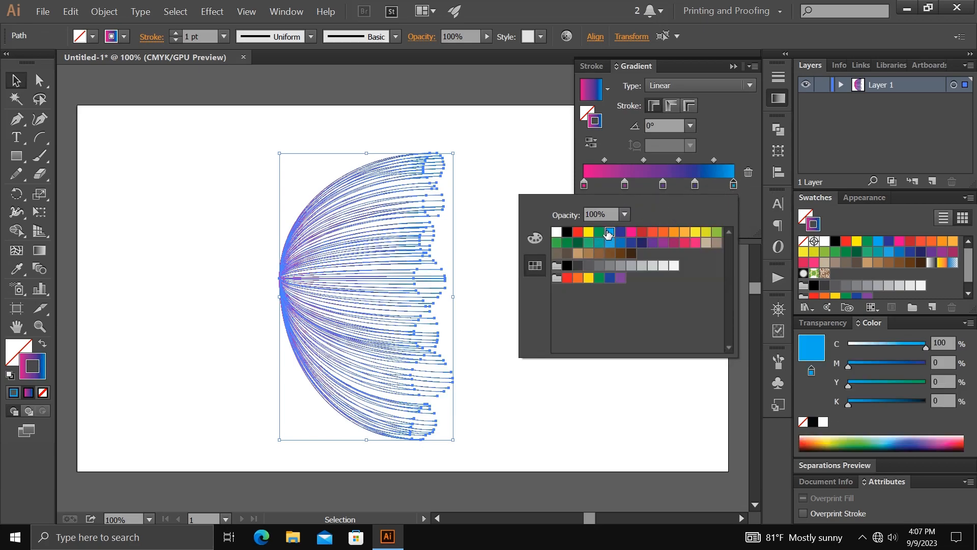
- Reposition the gradient stops, moving the magenta and cyan end stops slightly inward and the dark blue stop to 70.83%
click(625, 184)
drag(625, 185, 588, 186)
drag(733, 185, 690, 189)
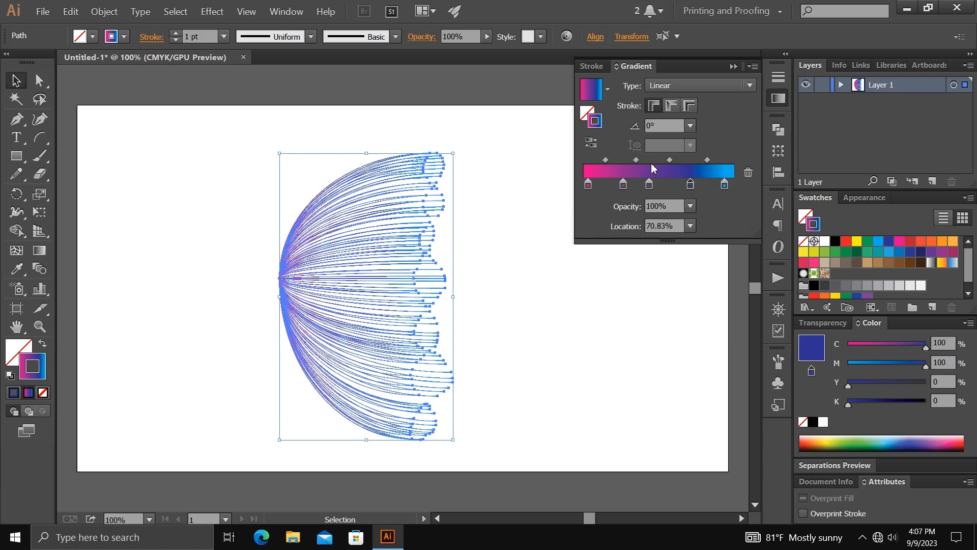
click(734, 66)
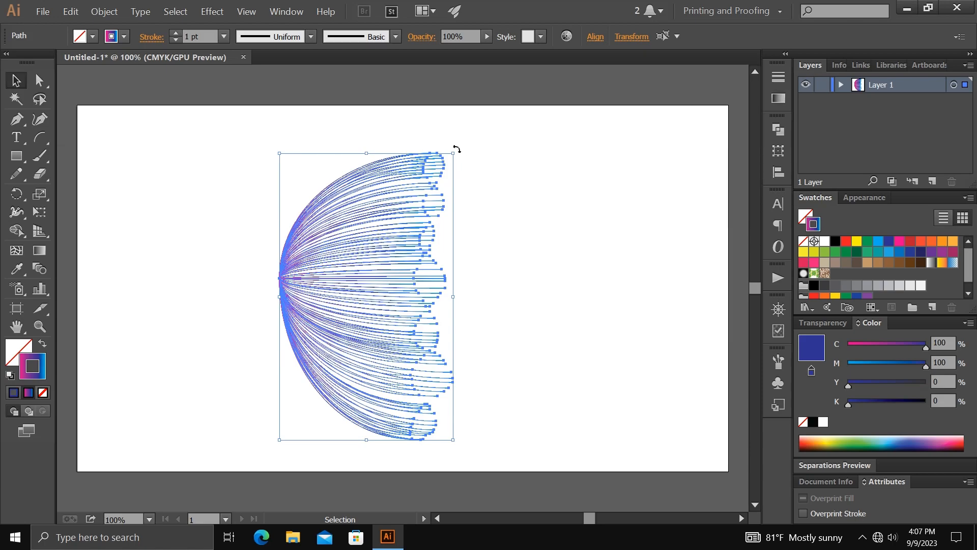
- Rotate the arc fan 90° clockwise into a dome, shrinking and centring it near the artboard's upper edge
drag(452, 148, 526, 348)
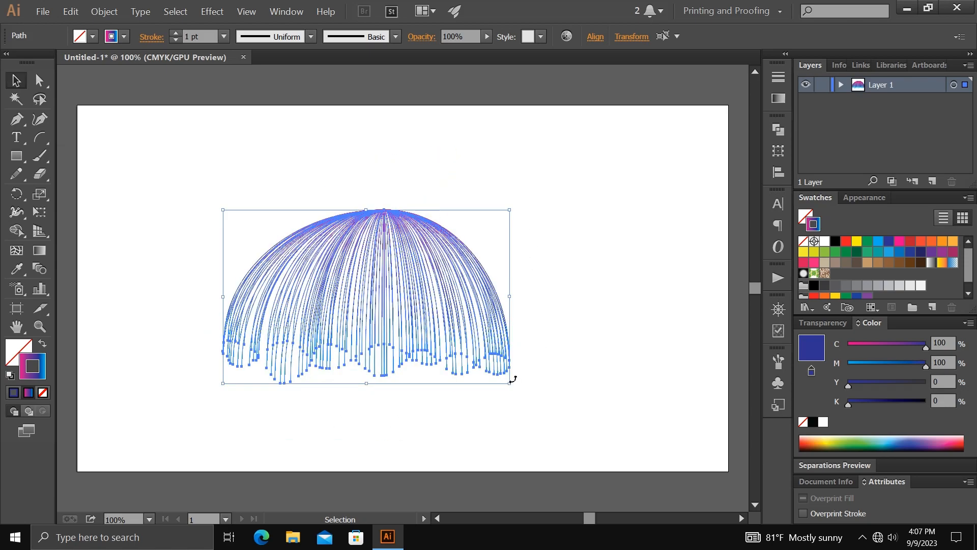
drag(510, 383, 452, 348)
drag(394, 301, 420, 178)
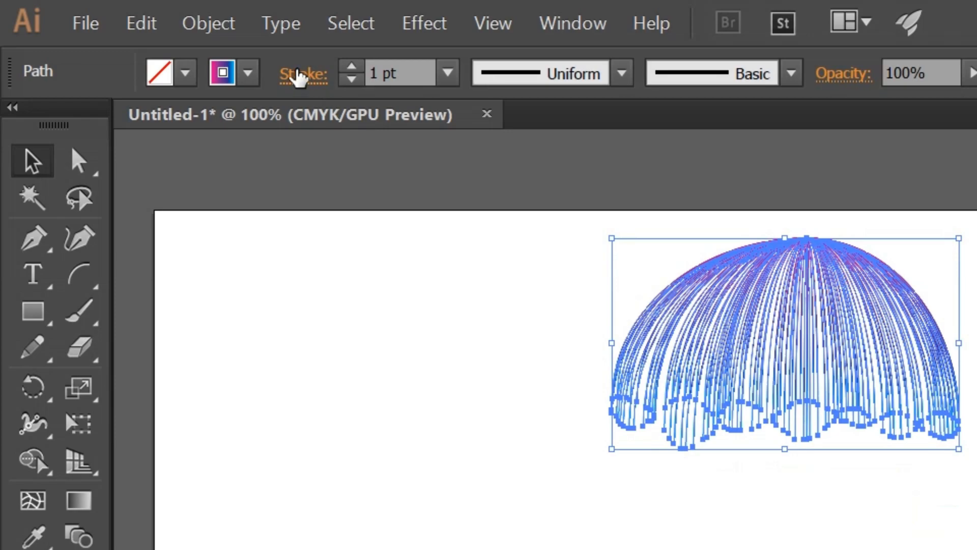
- Give the dome's strokes the Arrow 21 end arrowhead with a scale of 75%
click(150, 38)
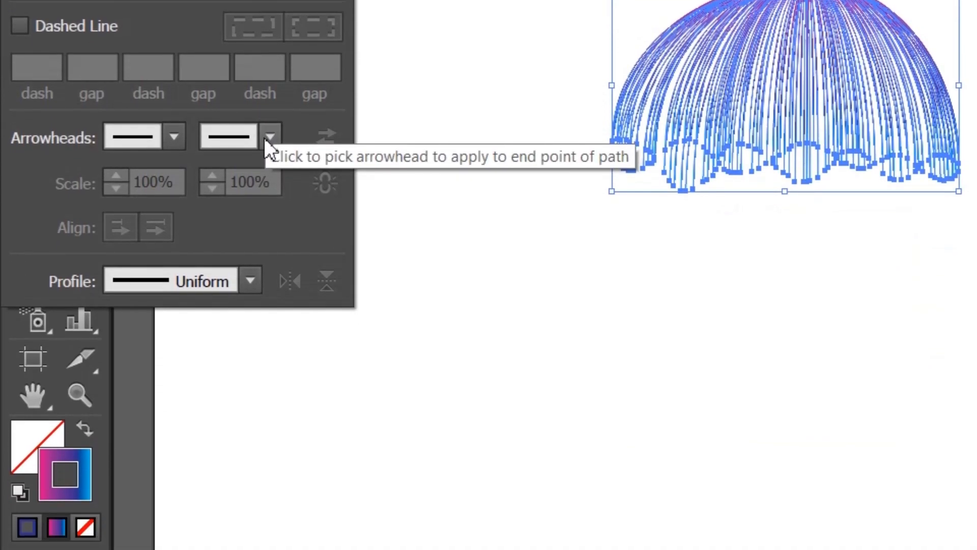
click(270, 394)
scroll(262, 199, down, 7)
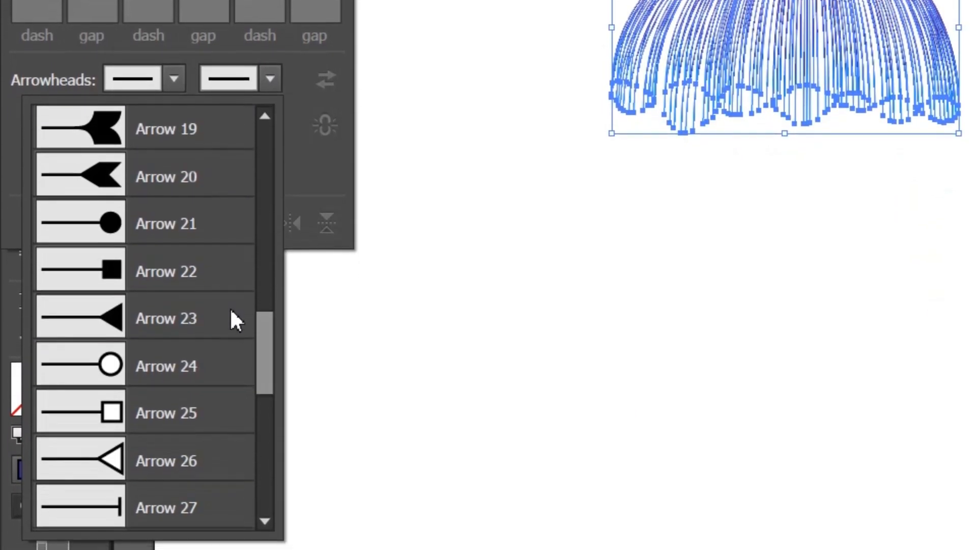
click(154, 227)
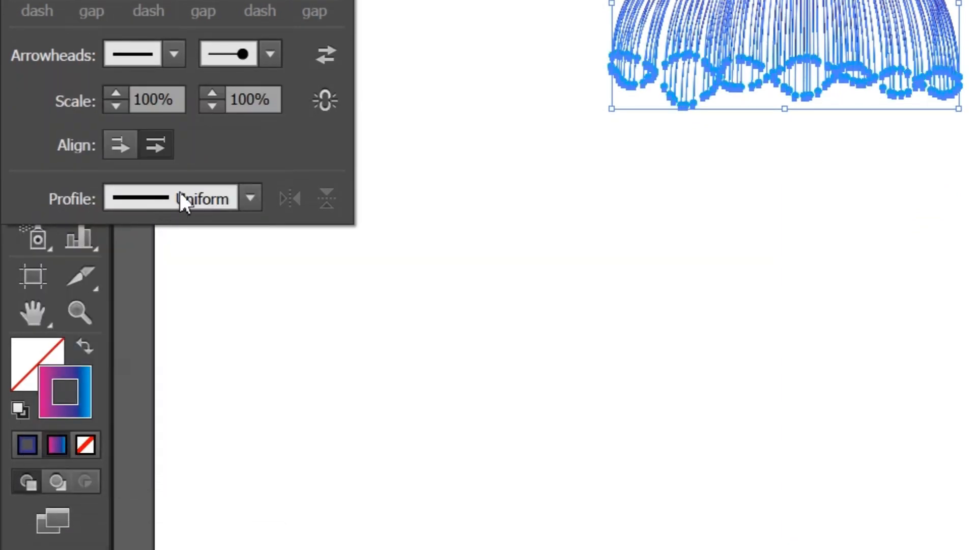
drag(256, 98, 225, 100)
text(75)
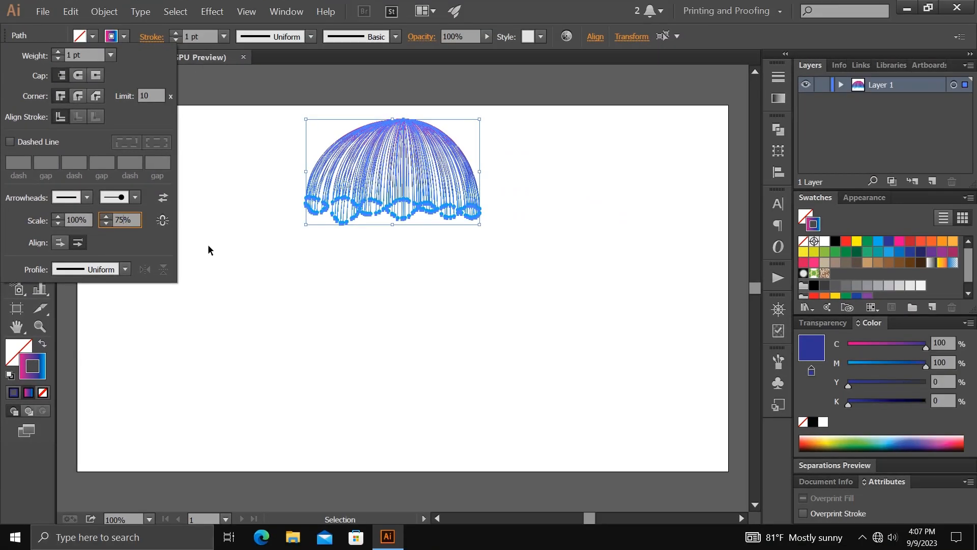
click(445, 148)
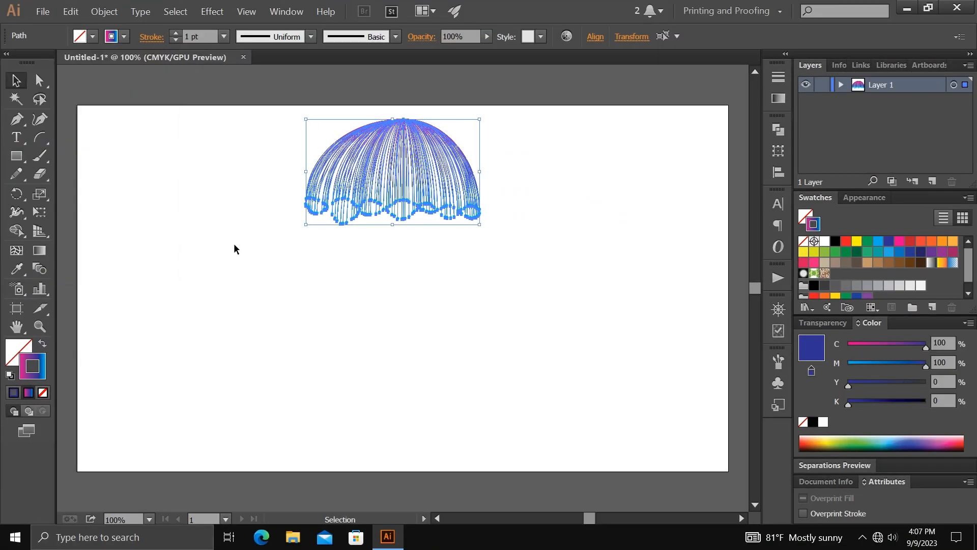
click(435, 274)
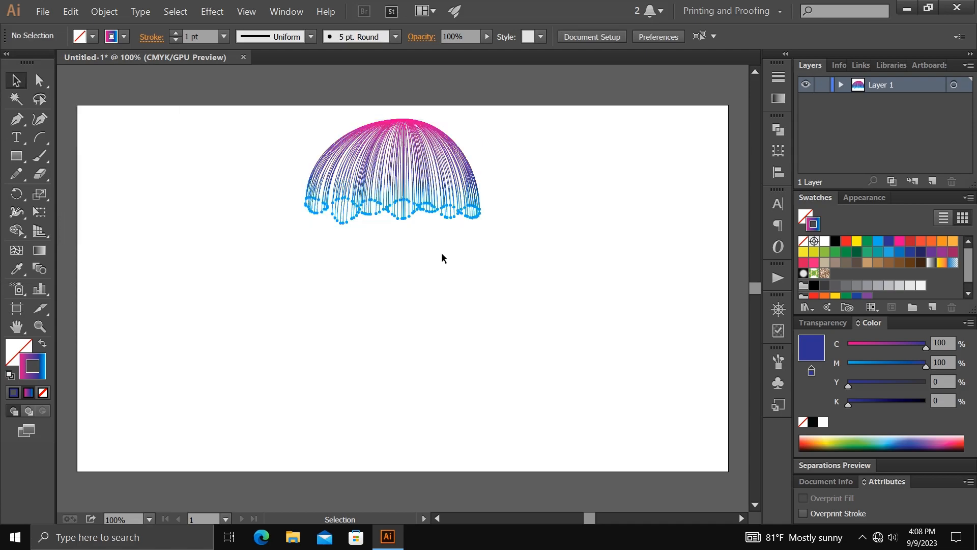
- Draw flowing tentacles of repeated arcs of varying length hanging from the centre of the dome's lower edge
click(46, 136)
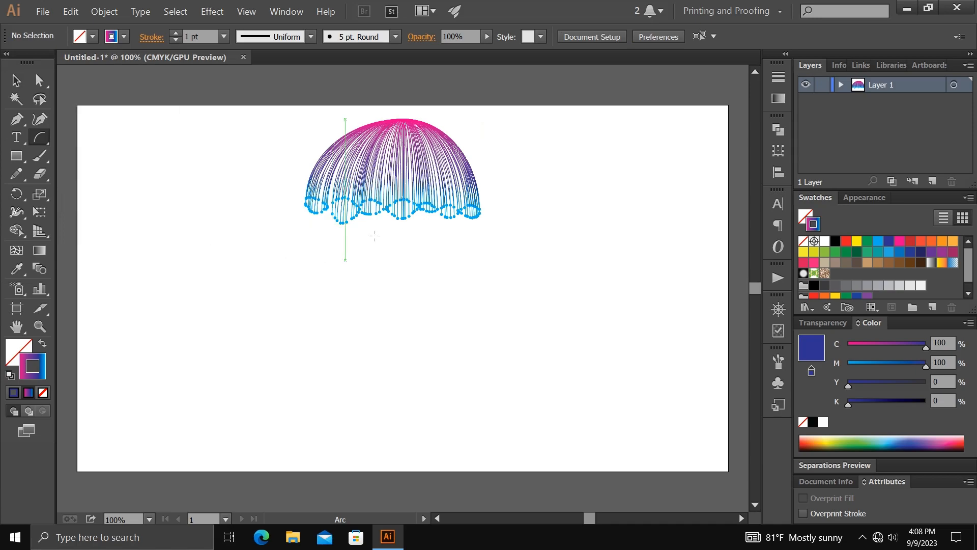
mouse_move(402, 219)
mouse_down()
mouse_move(391, 248)
mouse_move(420, 259)
mouse_move(408, 275)
mouse_move(358, 291)
mouse_move(467, 314)
mouse_move(372, 348)
mouse_move(464, 361)
mouse_move(454, 361)
mouse_move(450, 390)
mouse_move(379, 422)
mouse_up()
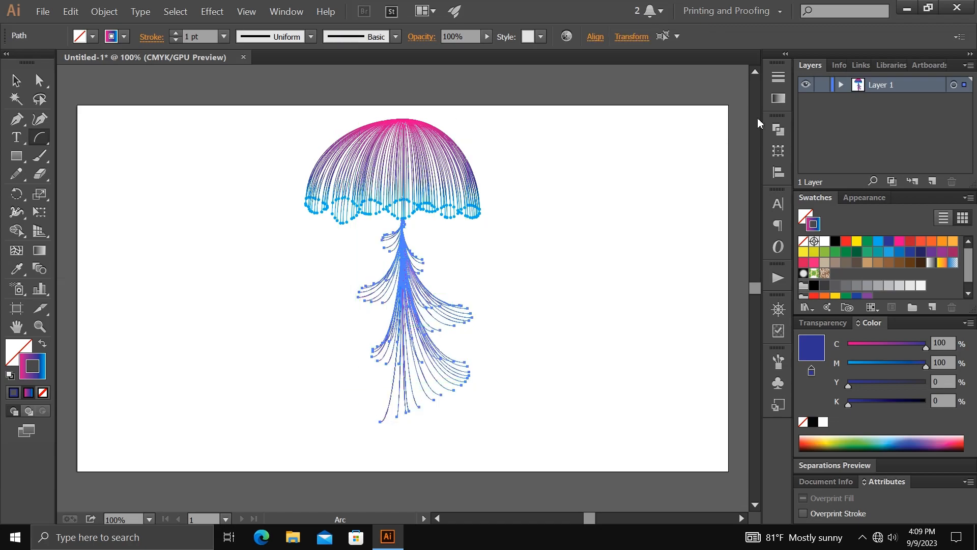
click(778, 97)
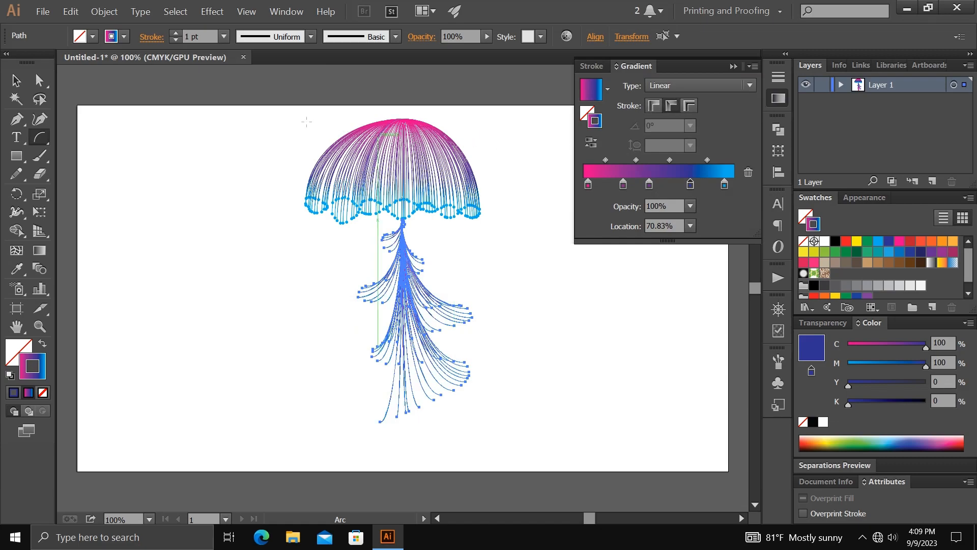
- Give the tentacle strokes the round-dot Arrow 21 end arrowhead with a scale of 85%
click(149, 39)
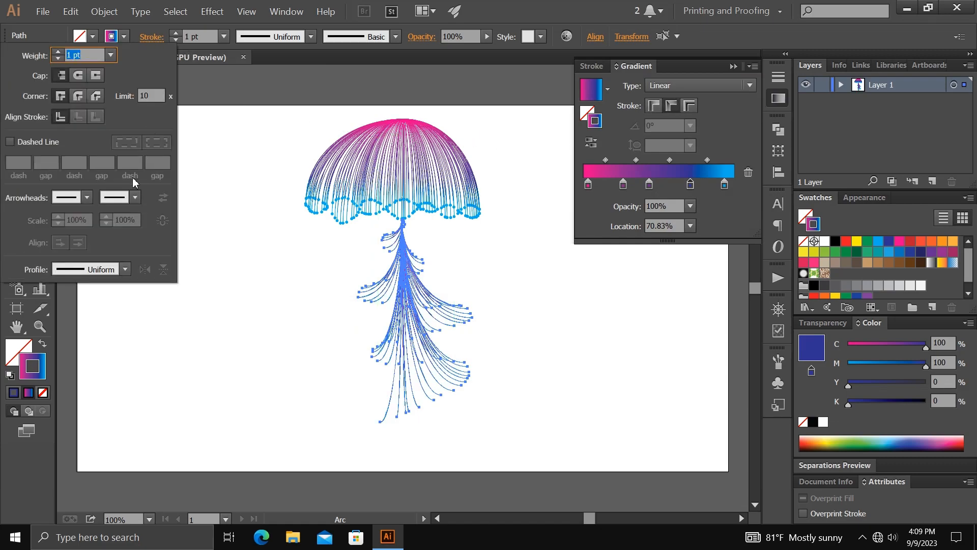
click(133, 203)
drag(133, 224, 133, 341)
key(Escape)
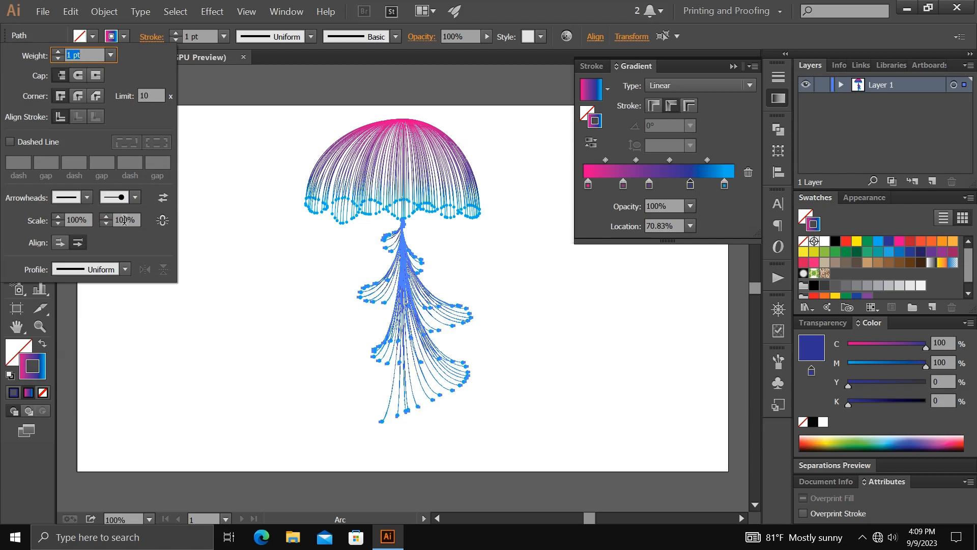
click(113, 216)
text(85)
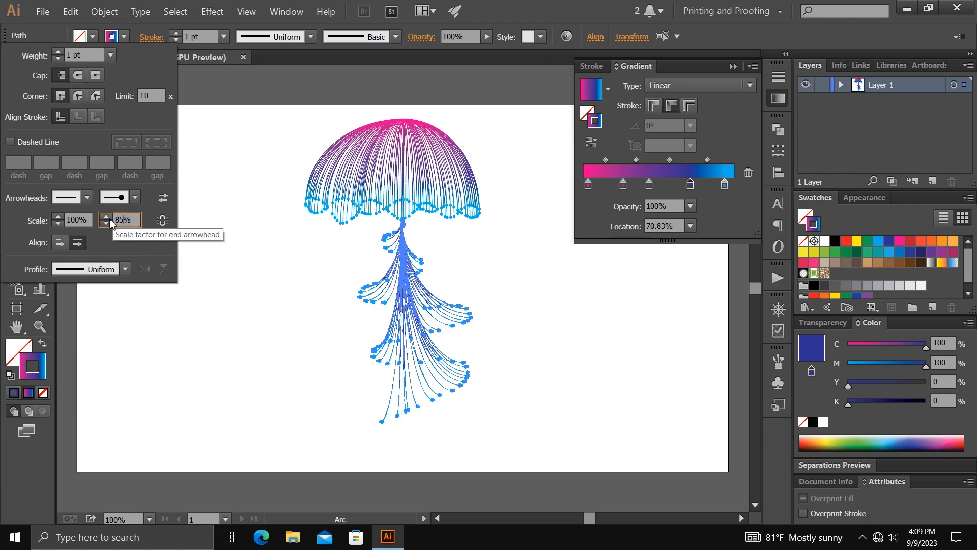
key(Return)
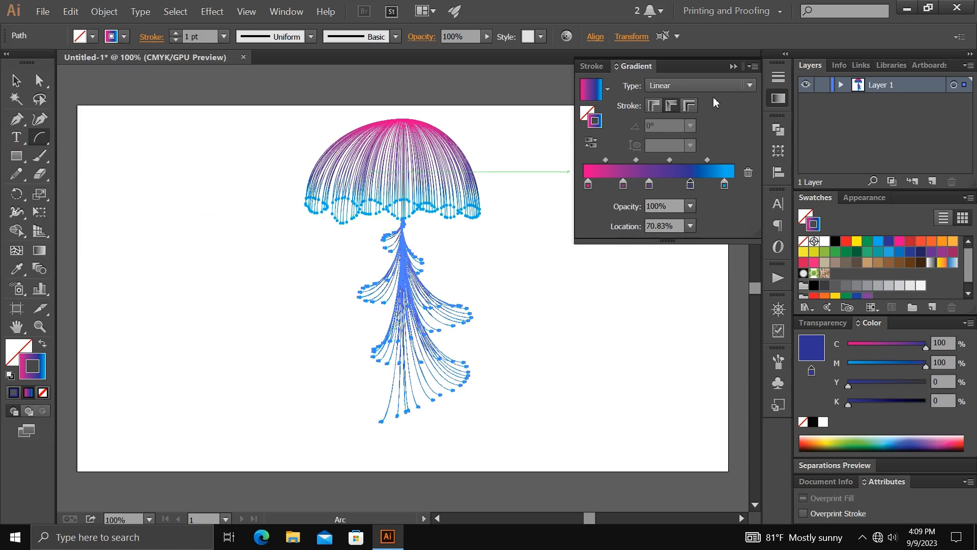
click(736, 66)
- Select the dome and the tentacles together and group them into one object
key(v)
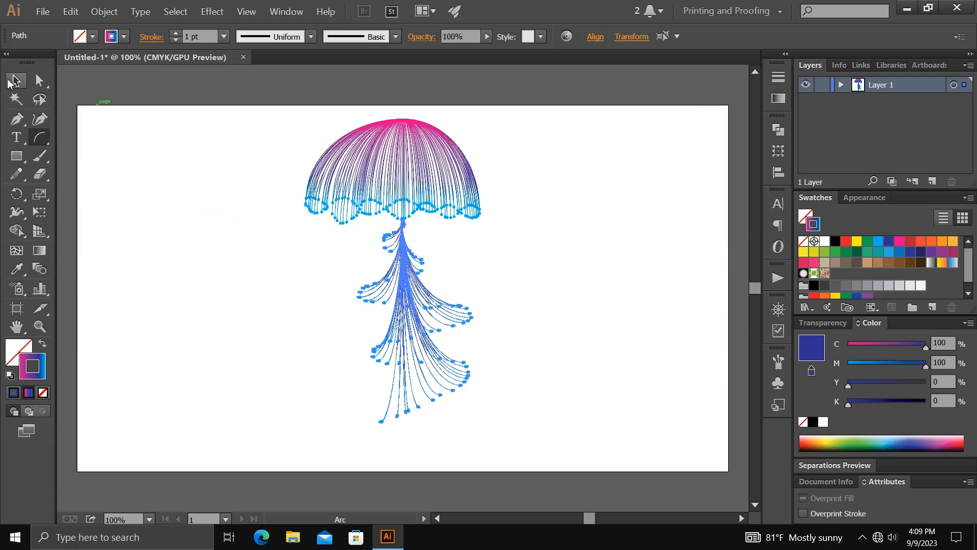
click(224, 211)
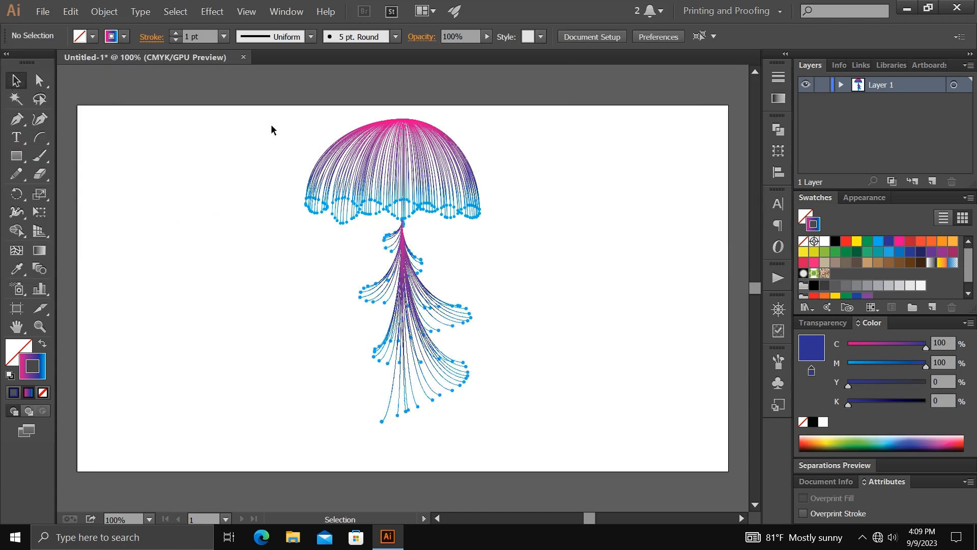
drag(286, 126, 513, 426)
right_click(404, 237)
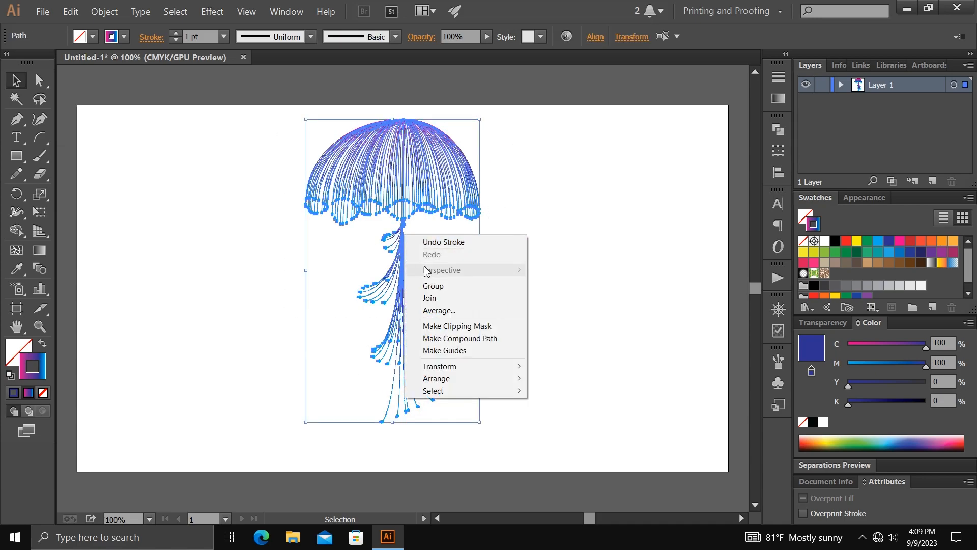
click(432, 285)
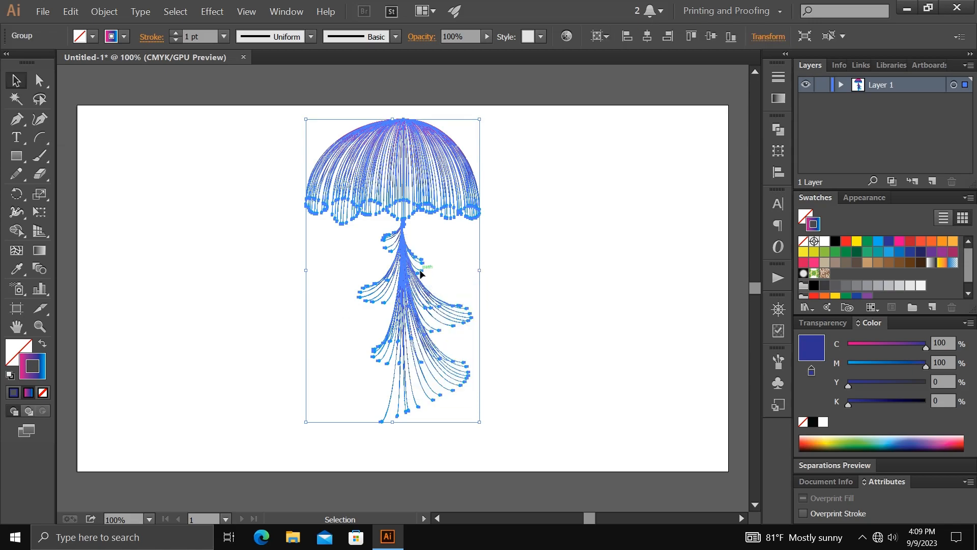
- Load the 1.00 bristle brush with the long curved tip from the Bristle Brush Library for the Paintbrush tool
click(498, 256)
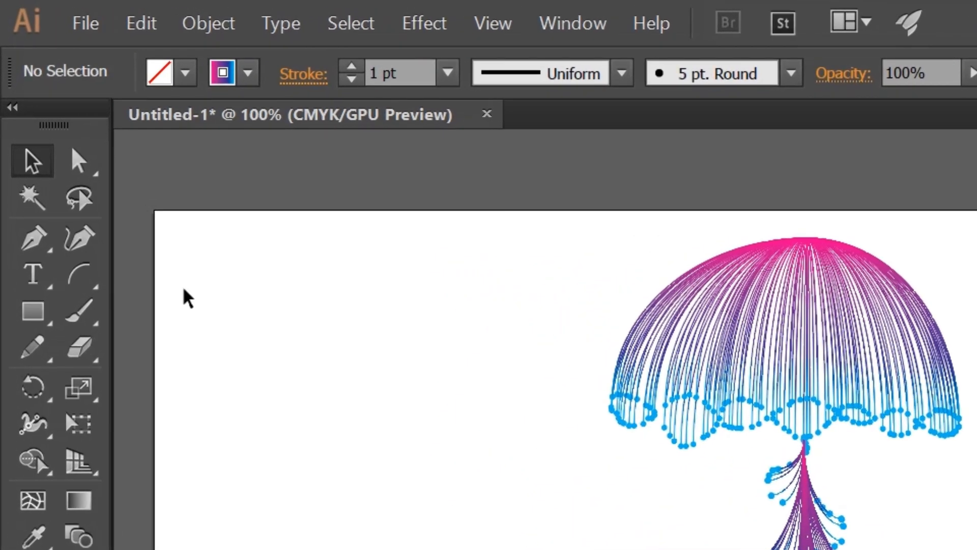
click(39, 156)
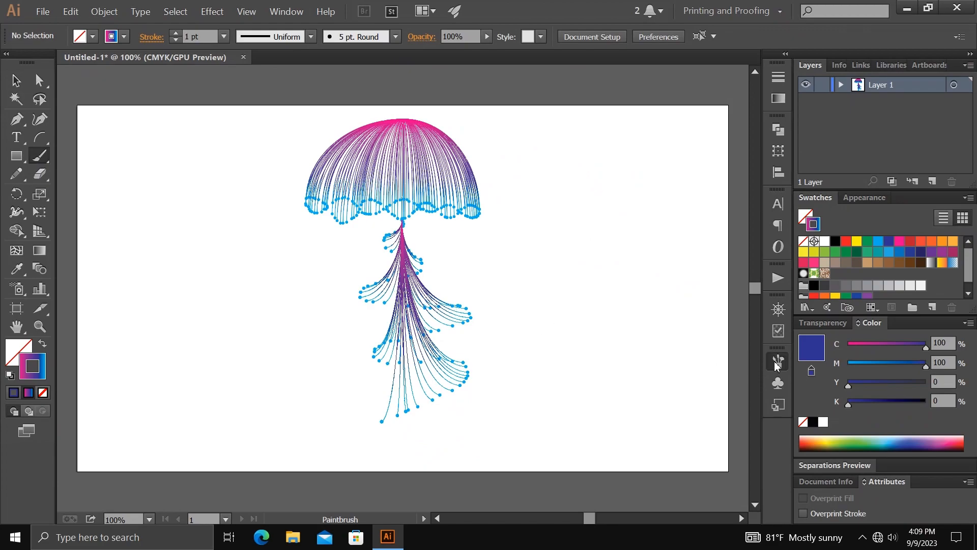
click(777, 363)
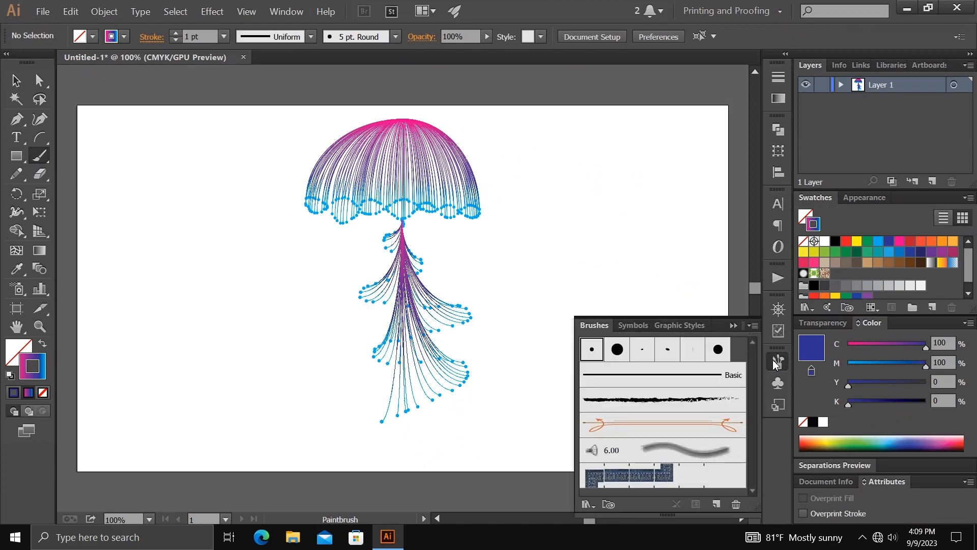
click(587, 504)
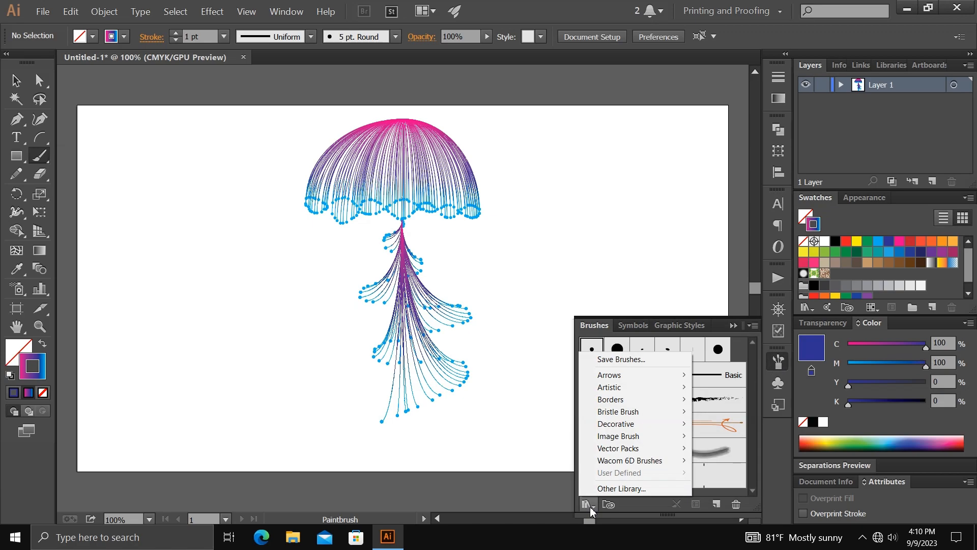
mouse_move(660, 412)
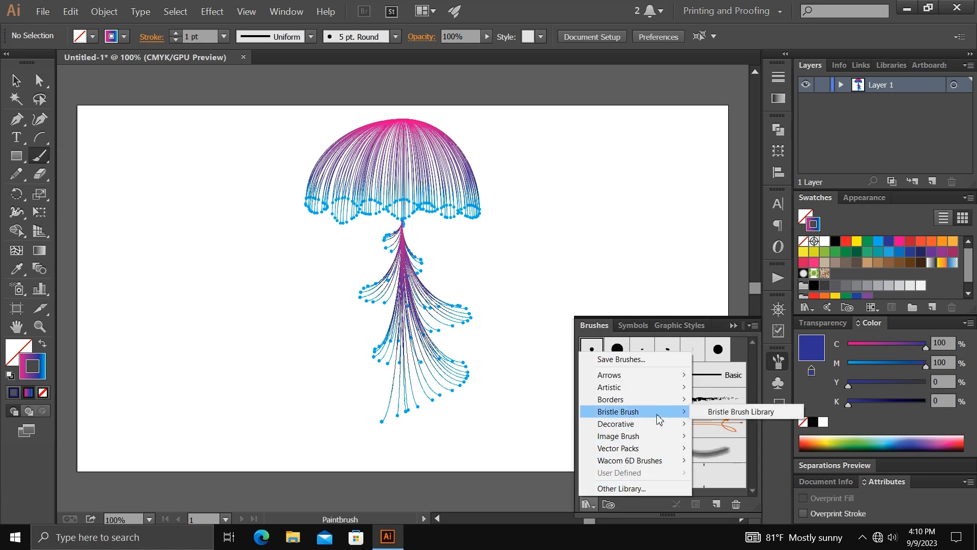
click(729, 413)
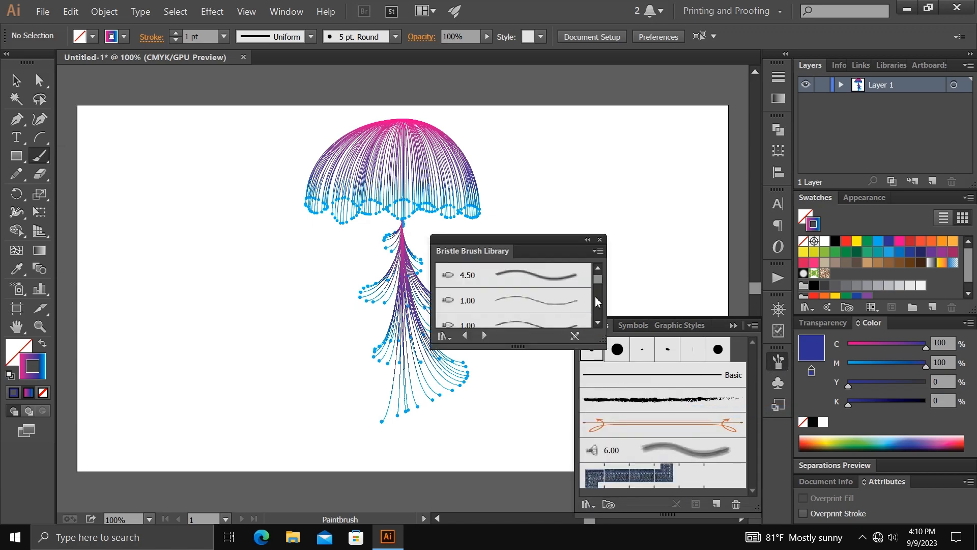
drag(600, 282, 596, 288)
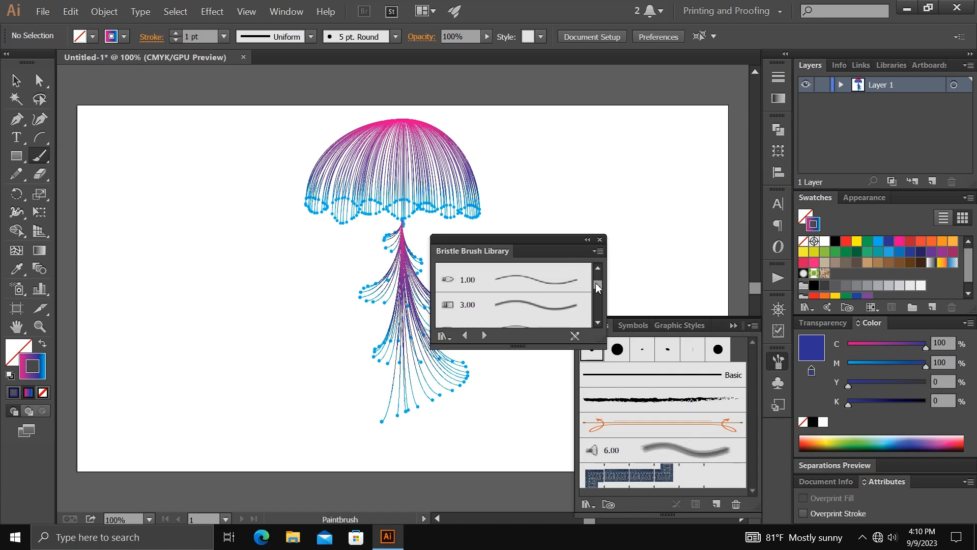
click(543, 284)
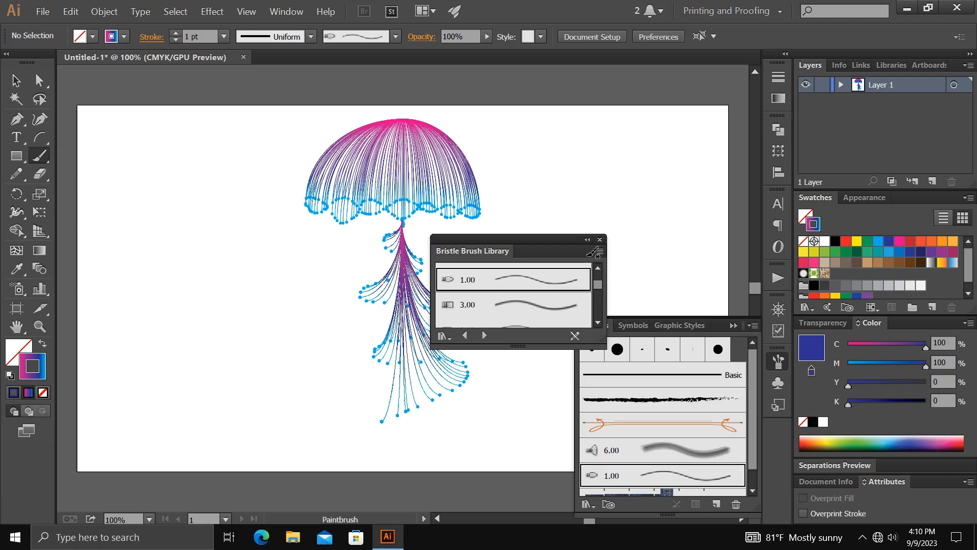
click(600, 239)
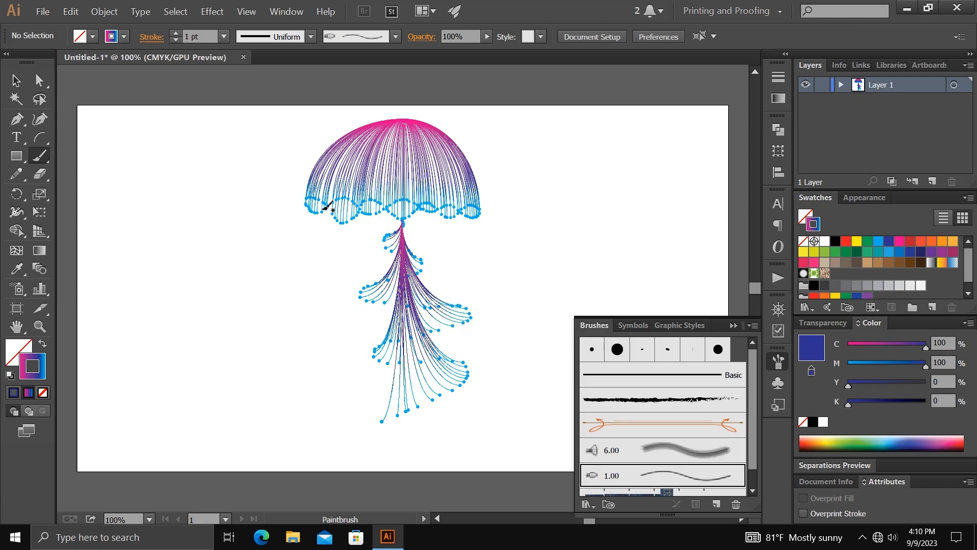
- Paint four long wavy tentacles with the bristle brush hanging from the dome's lower edge, two on each side of the central tentacles
mouse_move(334, 254)
mouse_down()
mouse_move(314, 278)
mouse_move(314, 301)
mouse_move(333, 317)
mouse_move(329, 337)
mouse_move(307, 362)
mouse_move(330, 403)
mouse_move(298, 442)
mouse_up()
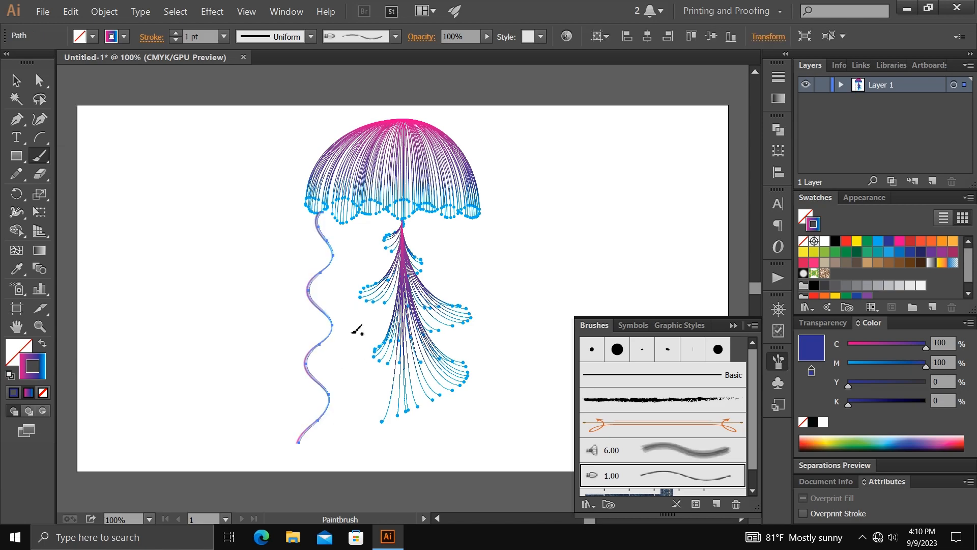
mouse_move(363, 210)
mouse_down()
mouse_move(368, 267)
mouse_move(346, 297)
mouse_move(362, 313)
mouse_up()
drag(349, 356, 354, 372)
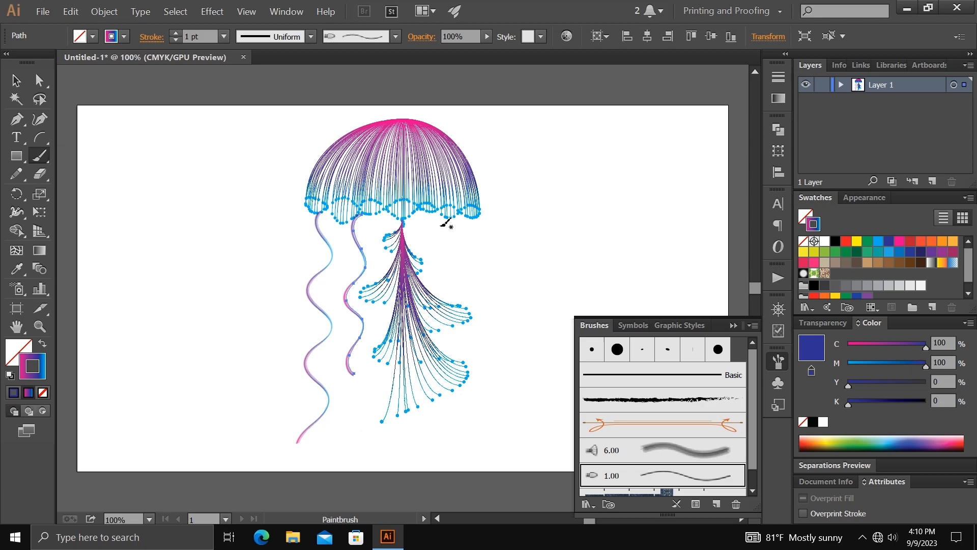
mouse_move(438, 205)
mouse_down()
mouse_move(448, 240)
mouse_move(462, 264)
mouse_move(449, 288)
mouse_move(478, 341)
mouse_move(456, 373)
mouse_move(463, 438)
mouse_up()
mouse_move(484, 223)
mouse_down()
mouse_move(501, 251)
mouse_move(487, 287)
mouse_move(511, 332)
mouse_move(495, 353)
mouse_move(508, 368)
mouse_up()
drag(516, 404, 515, 406)
key(v)
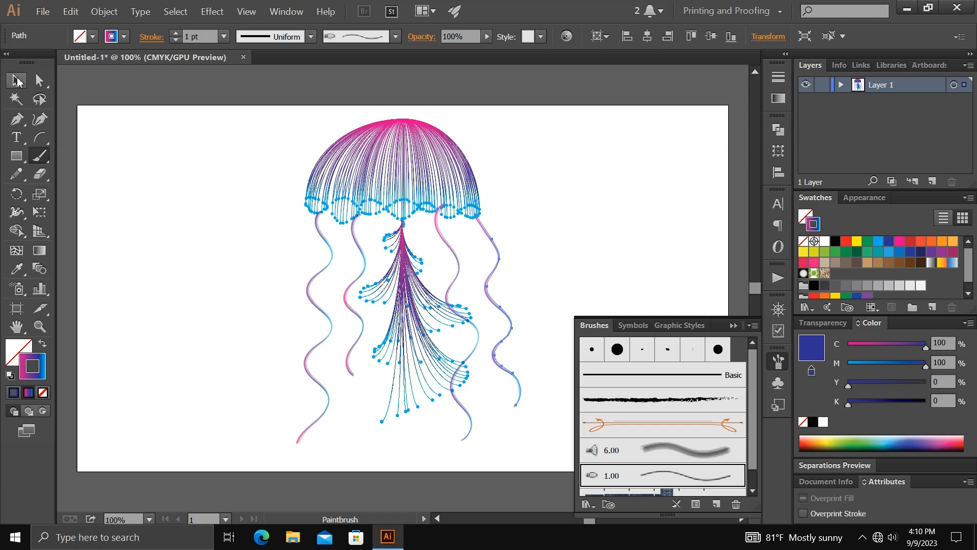
click(168, 174)
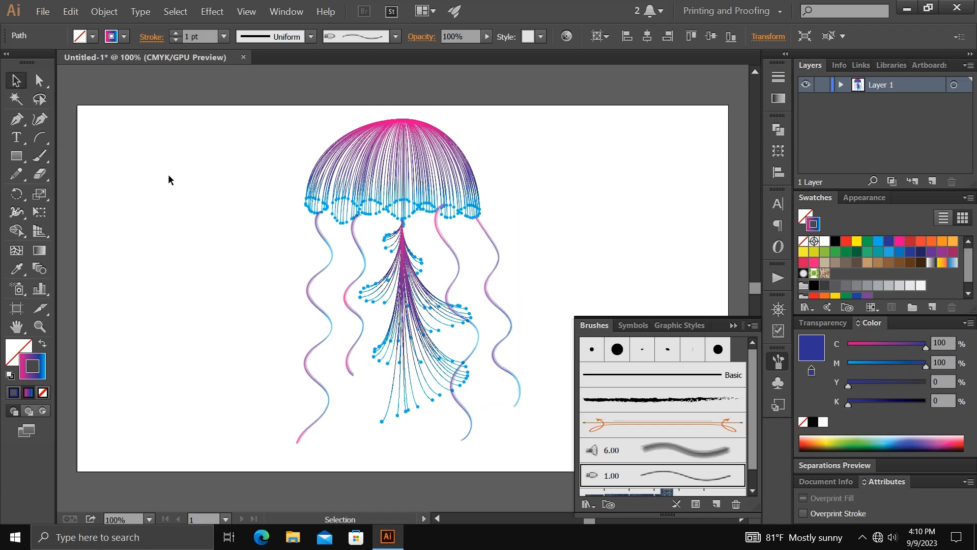
- Select the dome, central tentacles and wavy tentacles together and group them into one jellyfish
click(736, 326)
drag(263, 136, 545, 443)
right_click(415, 248)
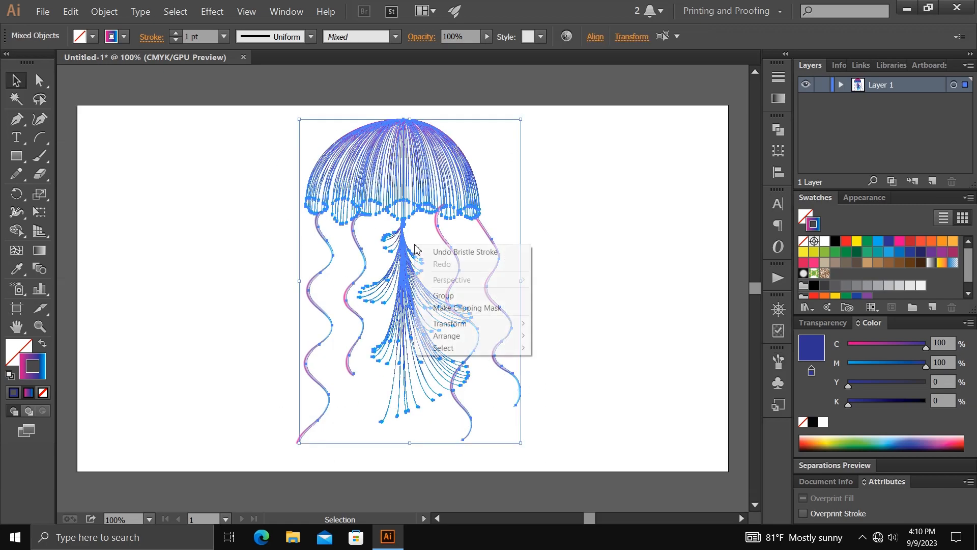
click(443, 294)
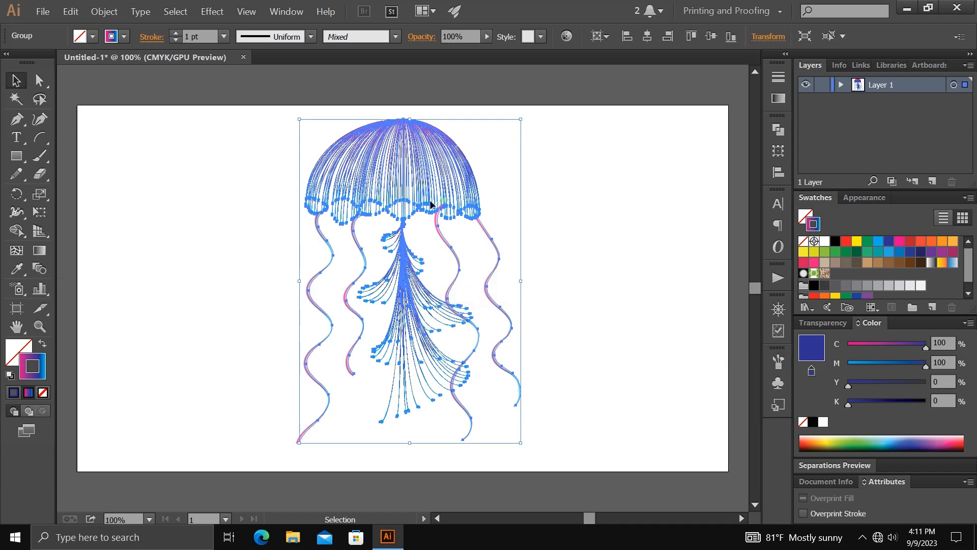
- Move the jellyfish group to the left side of the artboard, about 397 pt left and 11 pt up
drag(418, 195, 216, 190)
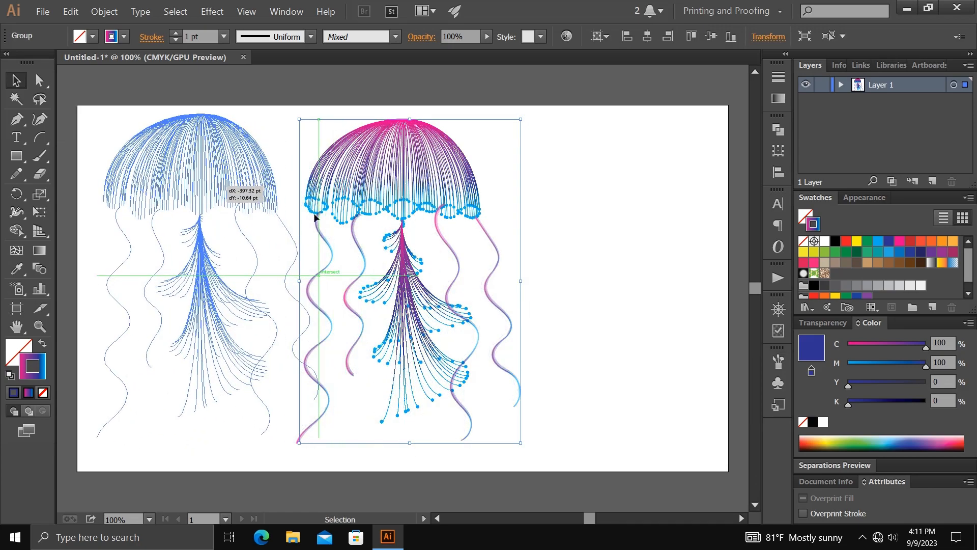
drag(285, 209, 285, 209)
click(434, 225)
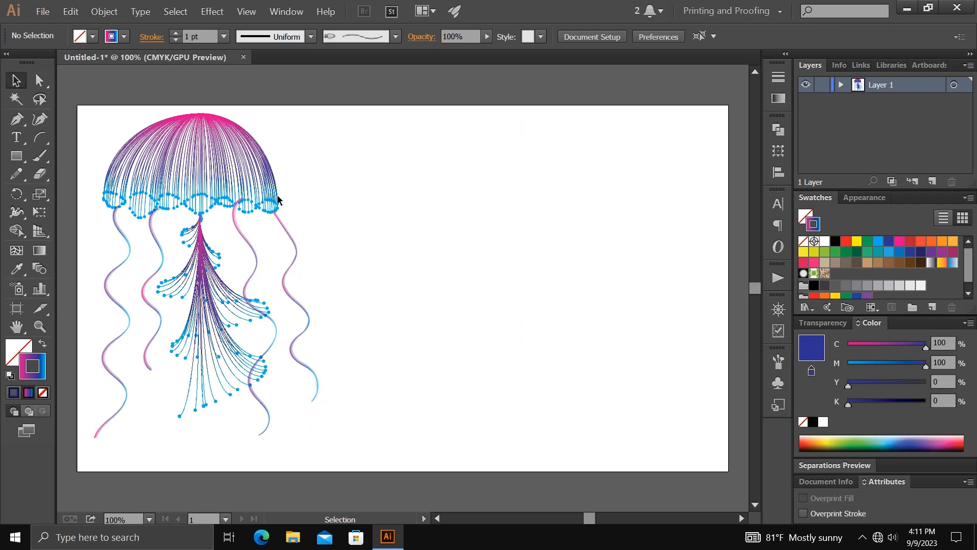
- Draw a second, taller dome of repeated arcs fanning down from one apex in the artboard's empty right half
click(40, 139)
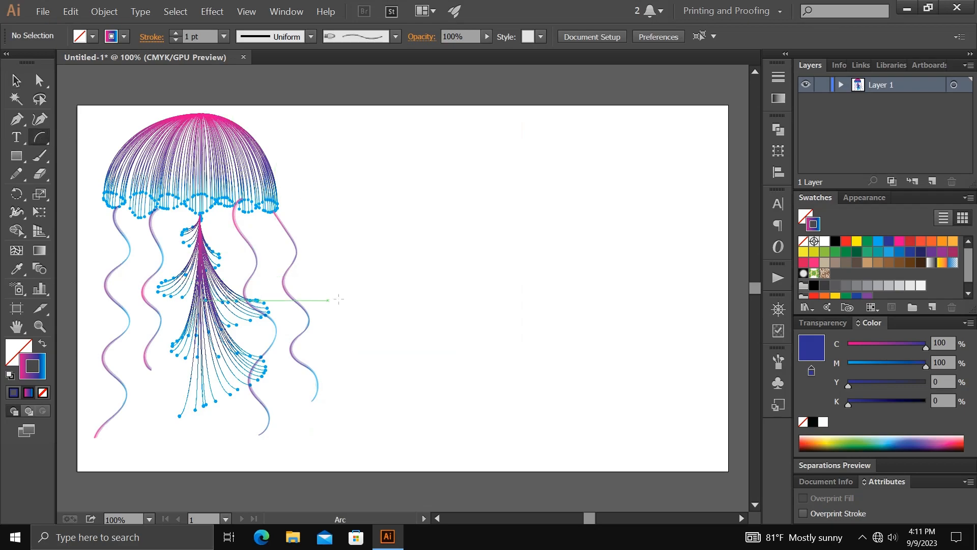
mouse_move(417, 291)
mouse_down()
mouse_move(578, 207)
mouse_move(590, 407)
mouse_up()
key(v)
- Select the second dome's arcs, scale them down to about two thirds and move them up near the artboard's upper edge
drag(595, 196, 571, 371)
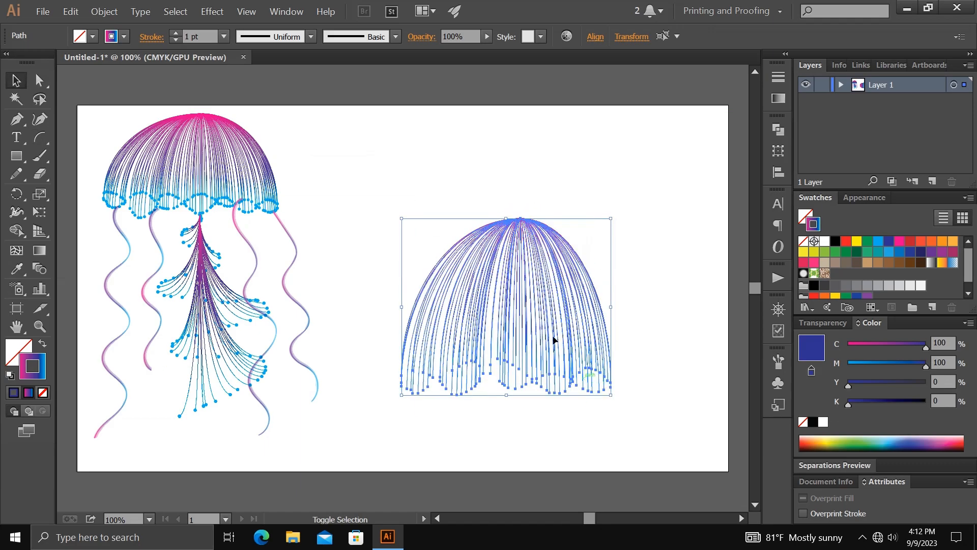
drag(561, 328, 546, 234)
drag(596, 301, 563, 273)
drag(518, 229, 511, 202)
- Give the second dome's strokes a round-dot end arrowhead with a scale of 50%
click(149, 38)
click(135, 197)
scroll(133, 270, down, 2)
click(125, 310)
drag(127, 219, 113, 220)
text(50)
key(Return)
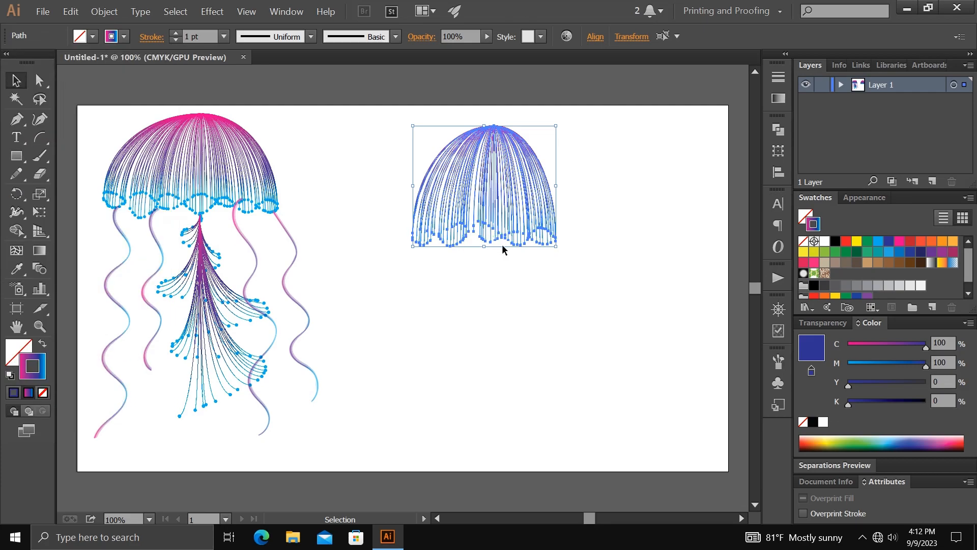
- Draw layered tentacles of repeated arcs hanging from the centre of the second dome's lower edge
click(49, 139)
mouse_move(506, 243)
mouse_down()
mouse_move(462, 259)
mouse_move(528, 277)
mouse_move(507, 350)
mouse_up()
key(v)
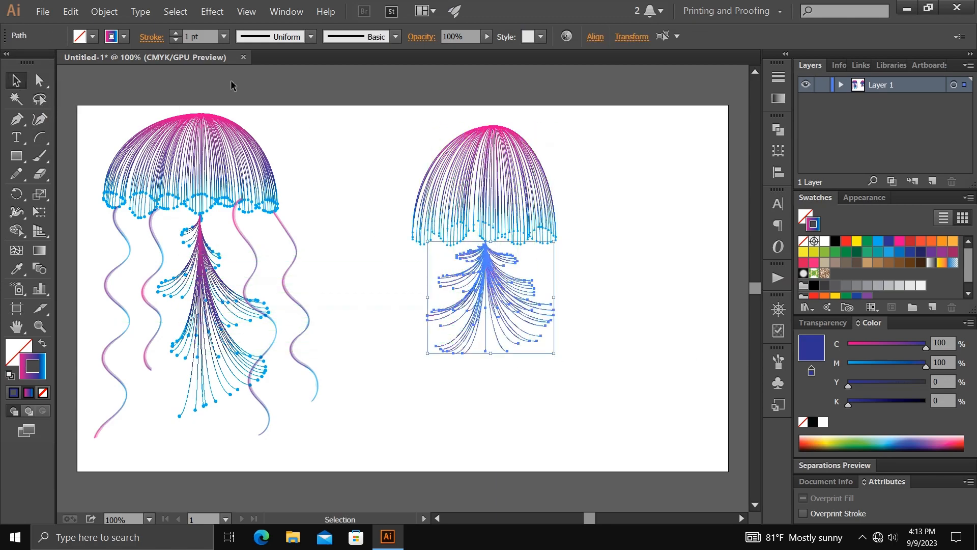
- Give the second jellyfish's central tentacle strokes a round-dot end arrowhead
click(778, 98)
click(152, 37)
click(134, 197)
drag(134, 235, 131, 333)
click(94, 243)
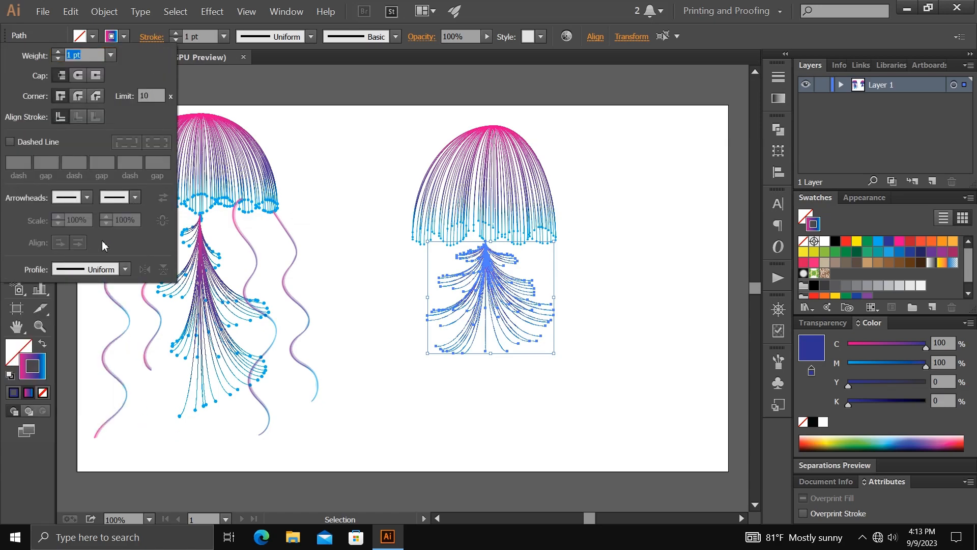
click(320, 185)
click(492, 262)
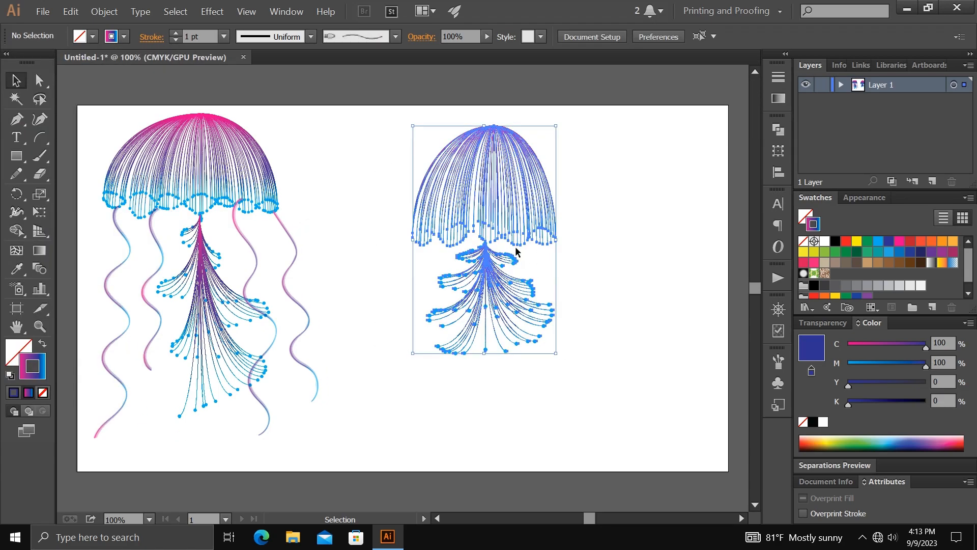
click(617, 264)
- Paint four wavy tentacles with the 1.00 bristle brush spreading outward from the second dome's lower edge
click(40, 155)
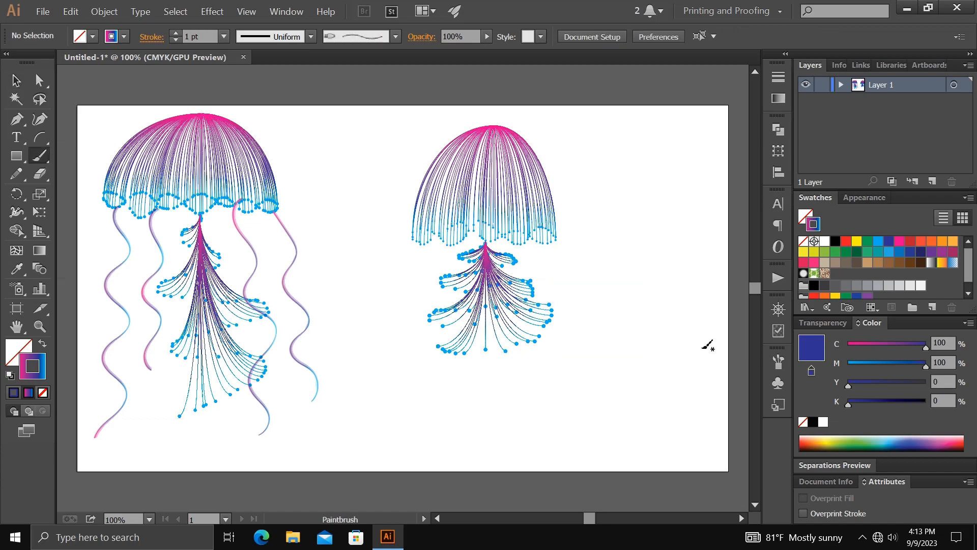
click(778, 361)
mouse_move(420, 246)
mouse_down()
mouse_move(394, 249)
mouse_move(365, 313)
mouse_move(432, 337)
mouse_move(425, 430)
mouse_up()
drag(518, 234, 567, 417)
mouse_move(547, 237)
mouse_down()
mouse_move(646, 328)
mouse_move(638, 364)
mouse_up()
key(v)
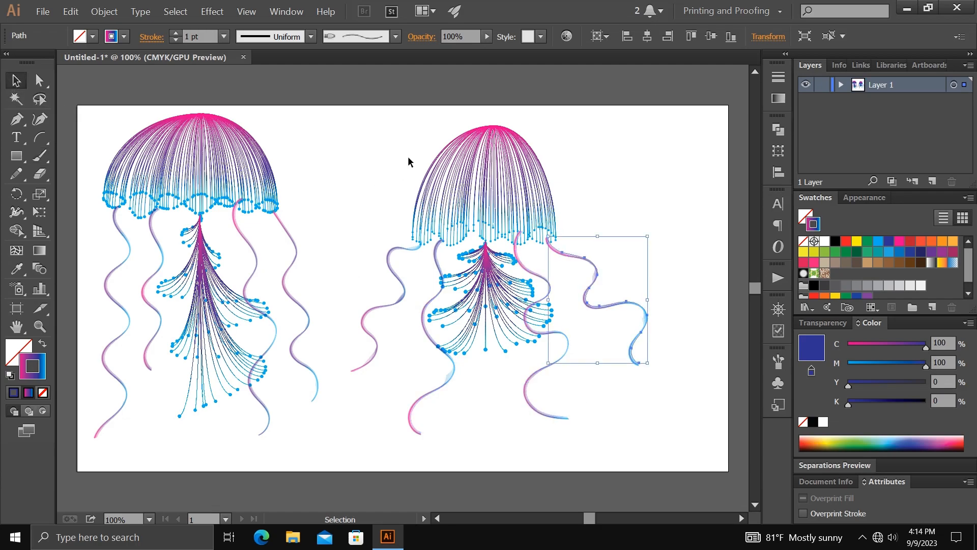
- Select all parts of the second jellyfish and group them into one object
drag(408, 159, 563, 288)
right_click(563, 289)
click(585, 340)
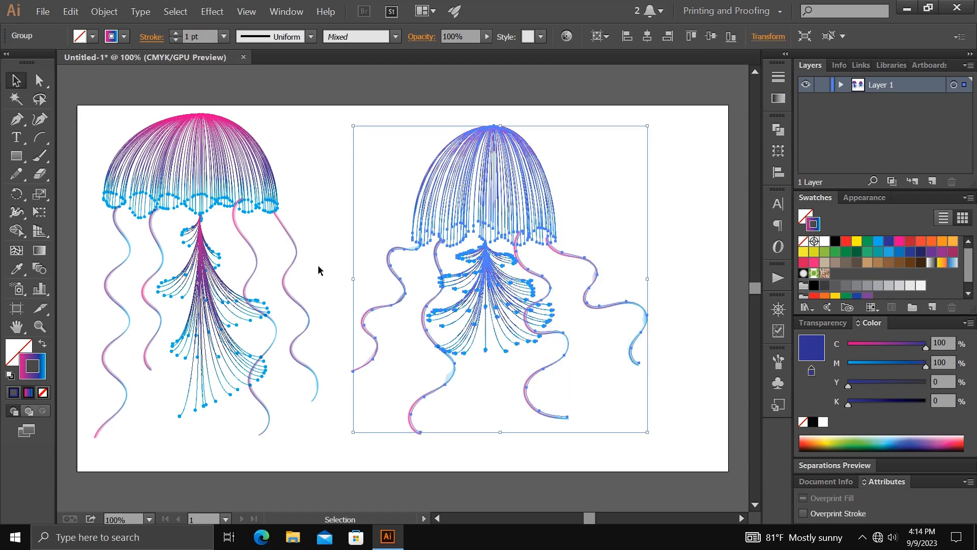
click(304, 287)
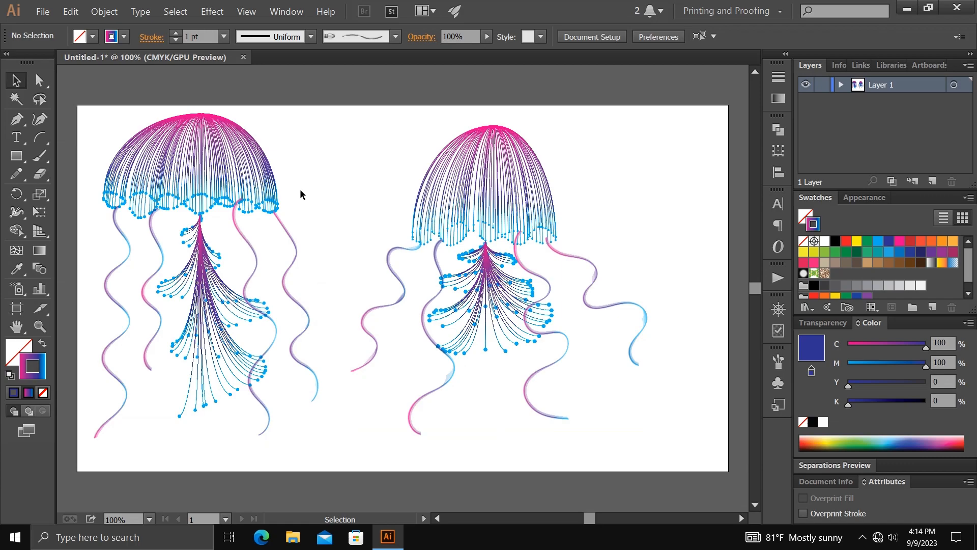
- Create a rectangle 1280 pt wide and 720 pt high
click(17, 155)
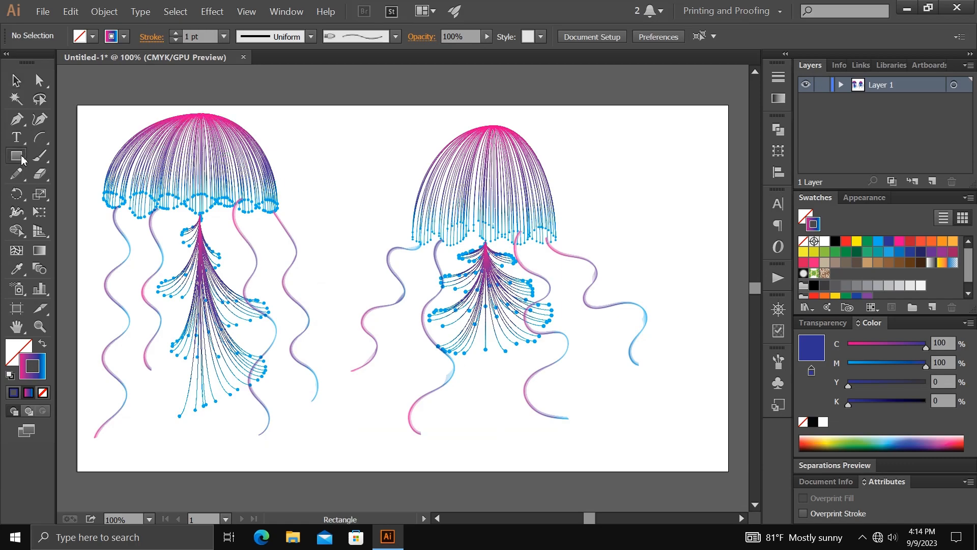
click(363, 220)
drag(467, 238, 442, 236)
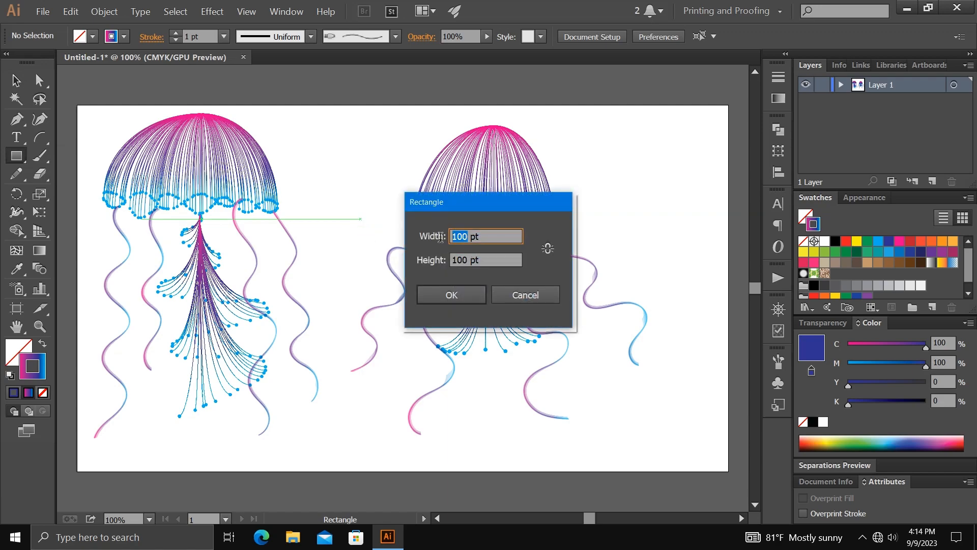
text(128)
drag(468, 259, 441, 262)
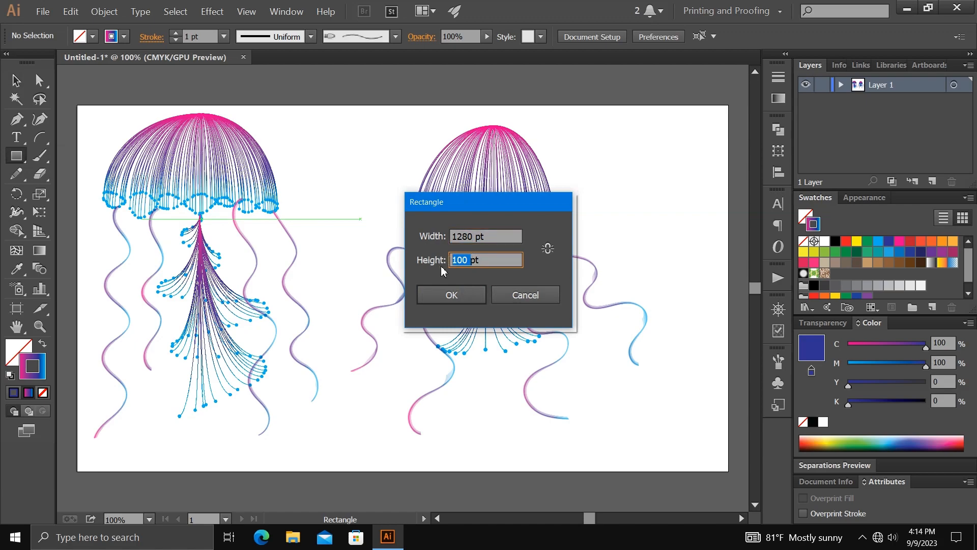
text(720)
key(Return)
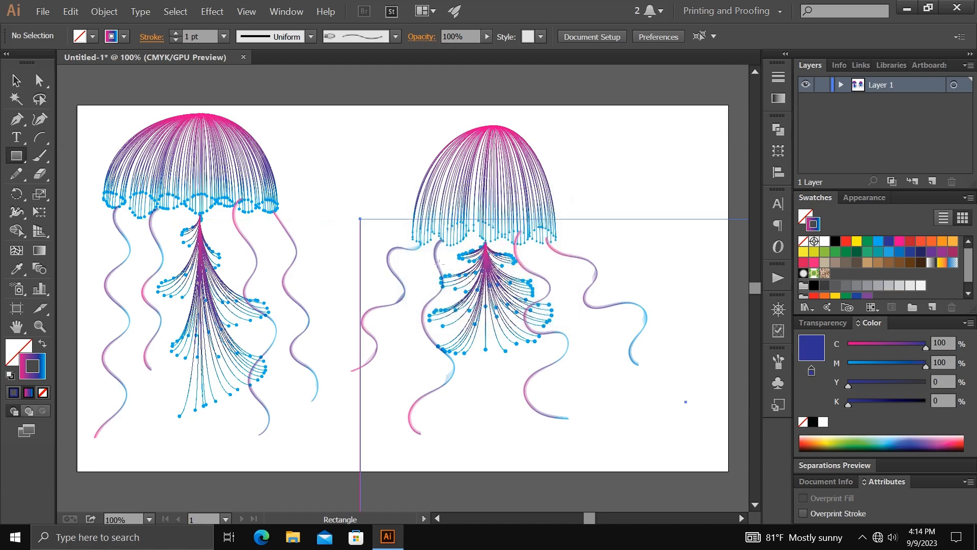
- Centre the rectangle horizontally and vertically on the artboard and set its stroke to none
key(v)
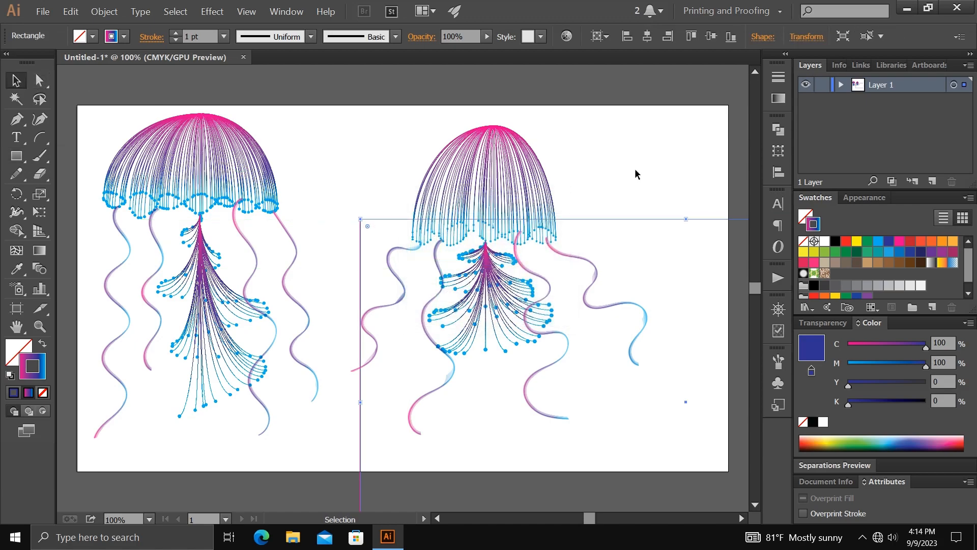
click(647, 36)
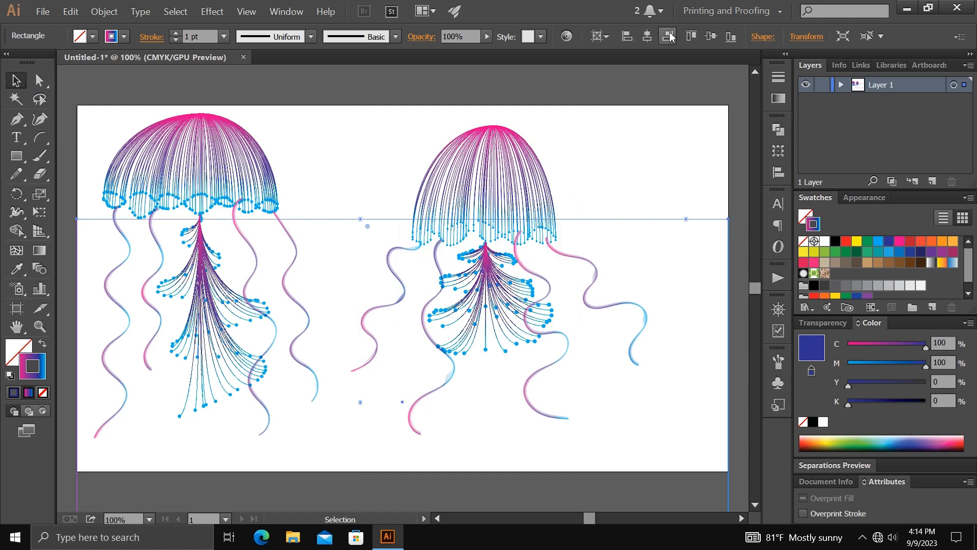
click(709, 36)
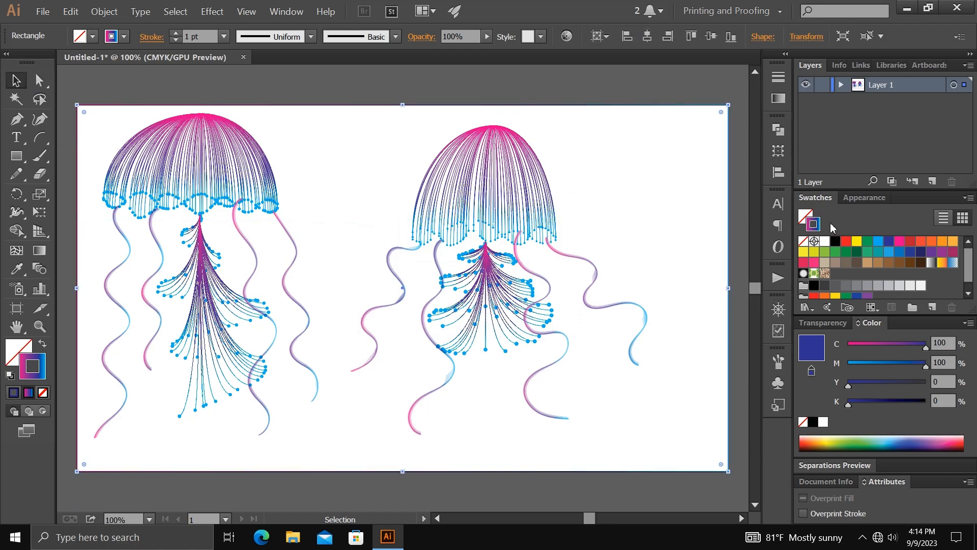
key(slash)
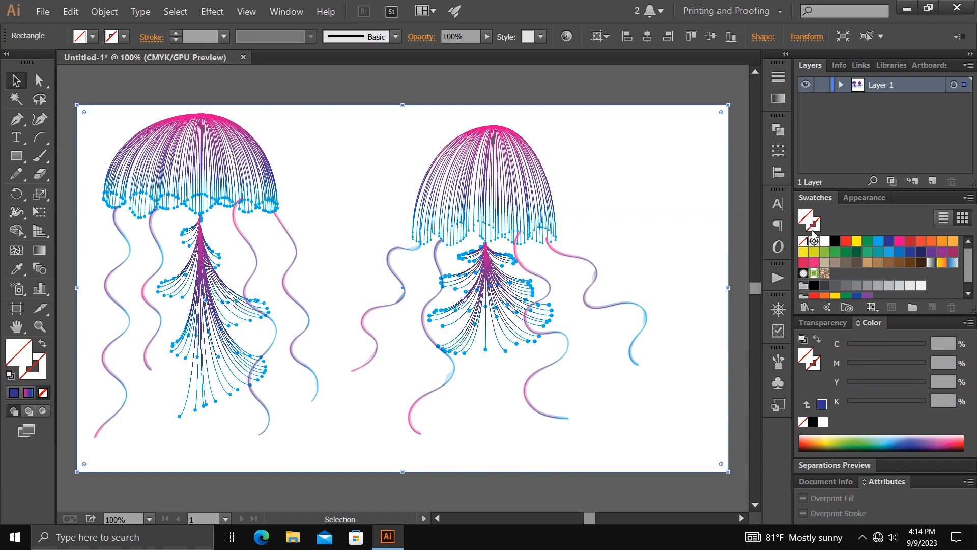
- Fill the background rectangle with the White, Black linear gradient and recolour its white stop to dark blue C 100, M 100, Y 0, K 76
click(773, 102)
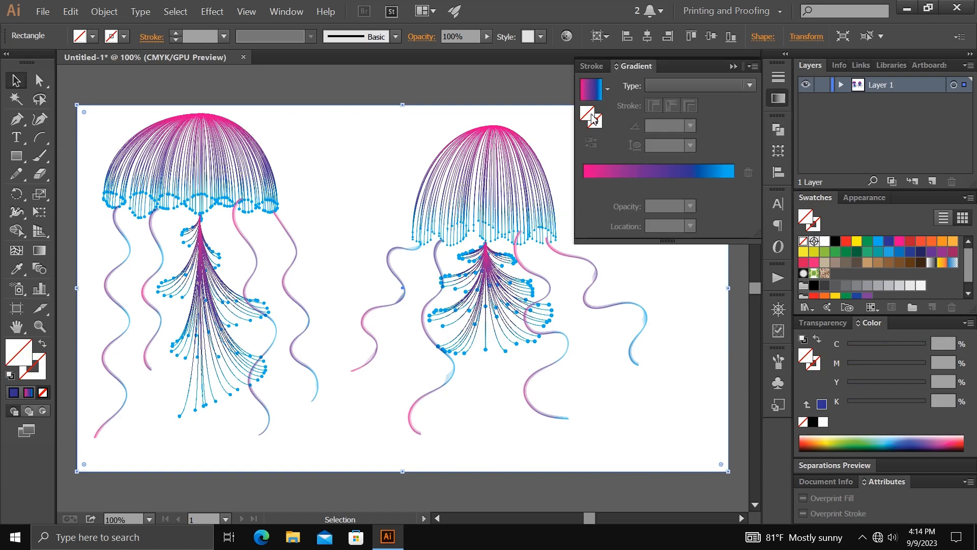
click(608, 89)
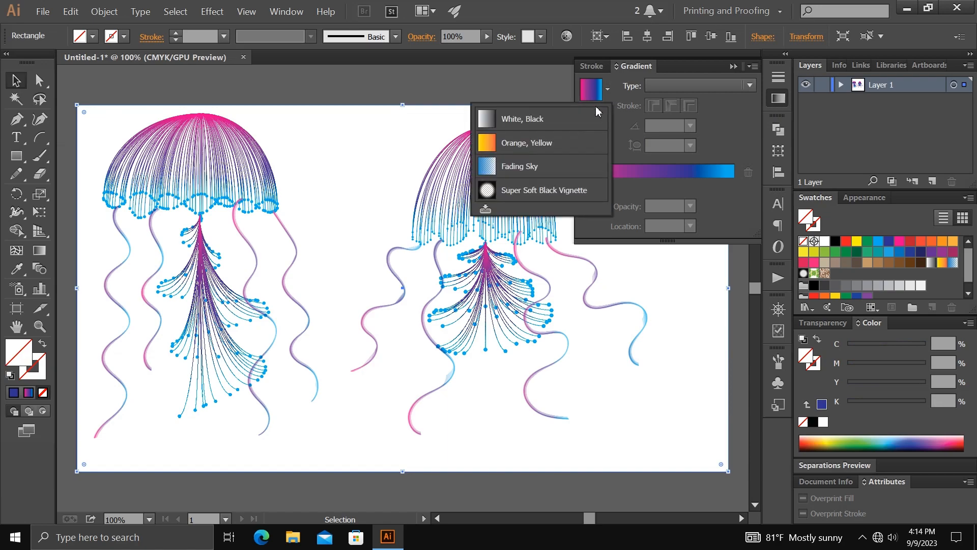
click(551, 120)
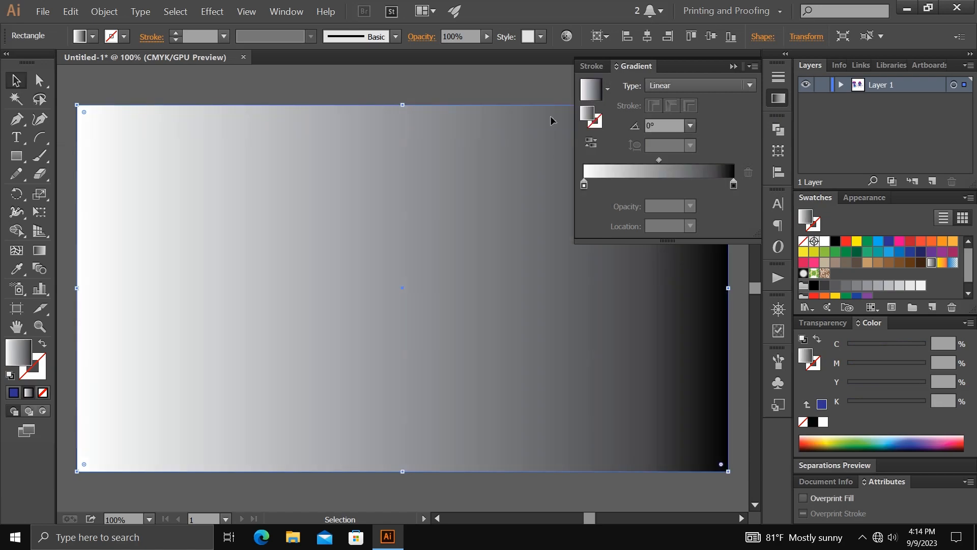
double_click(584, 185)
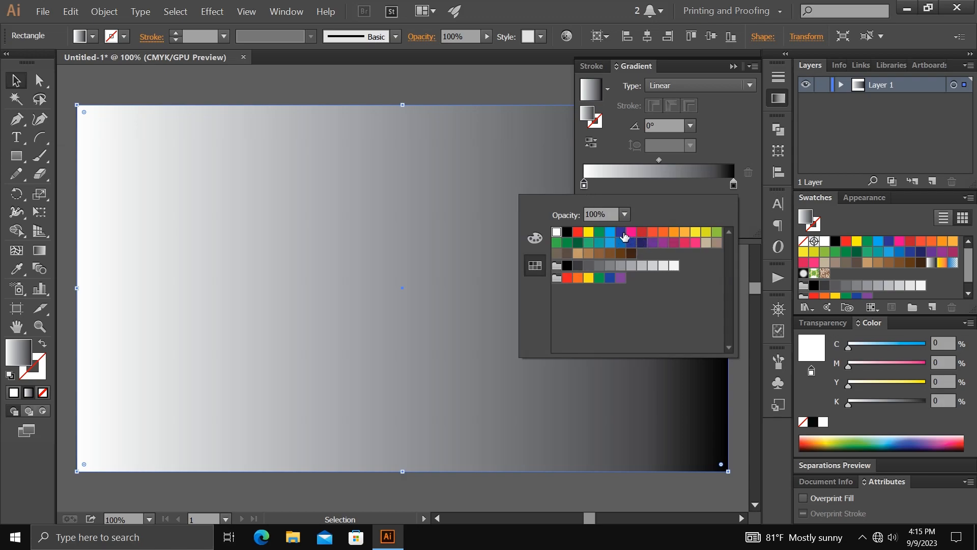
click(621, 233)
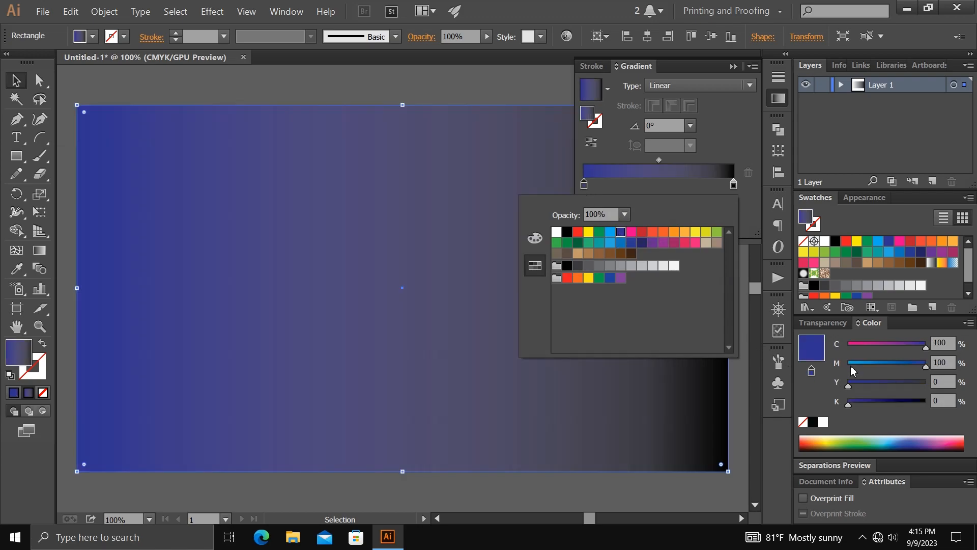
drag(858, 409, 909, 411)
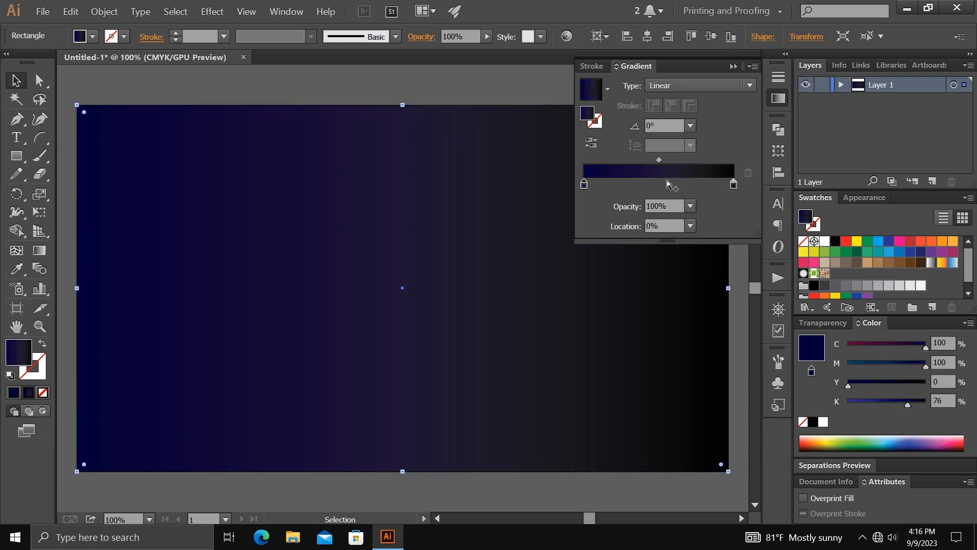
- Move the gradient's black stop to location 41.79% and add a third stop at 98.5%
drag(731, 185, 670, 185)
drag(628, 161, 615, 159)
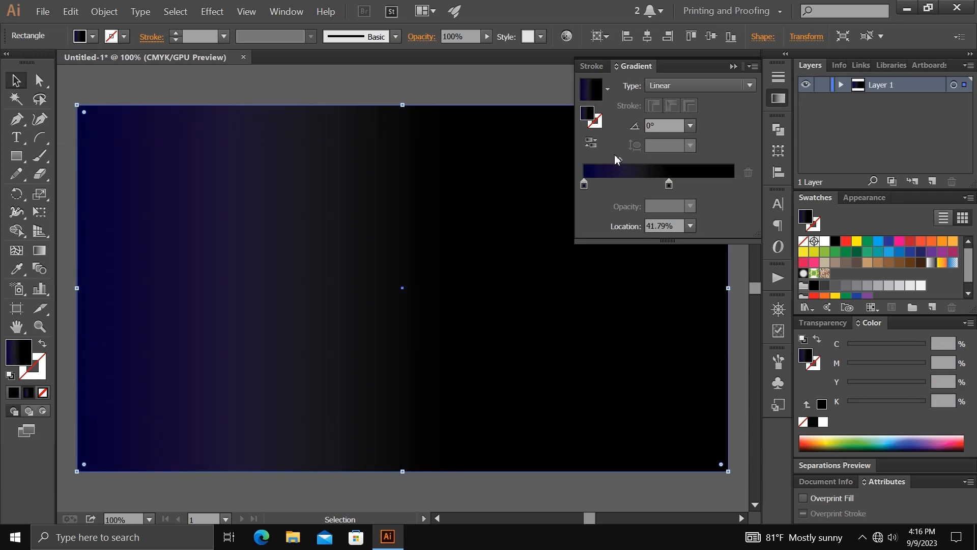
click(729, 185)
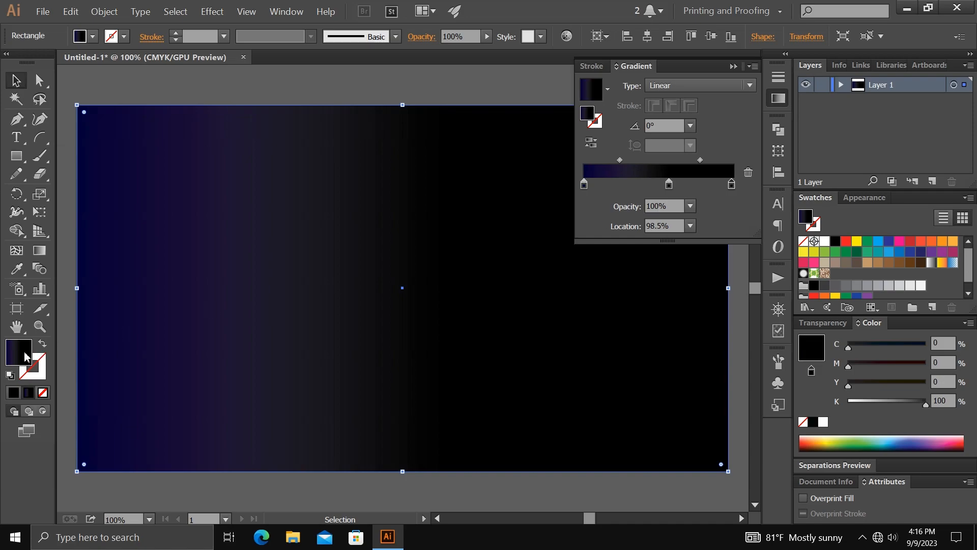
- Set the third gradient stop to very dark red 260303 and slightly increase its yellow value
double_click(26, 357)
click(741, 278)
mouse_move(741, 278)
mouse_down()
mouse_move(741, 259)
mouse_move(739, 272)
mouse_up()
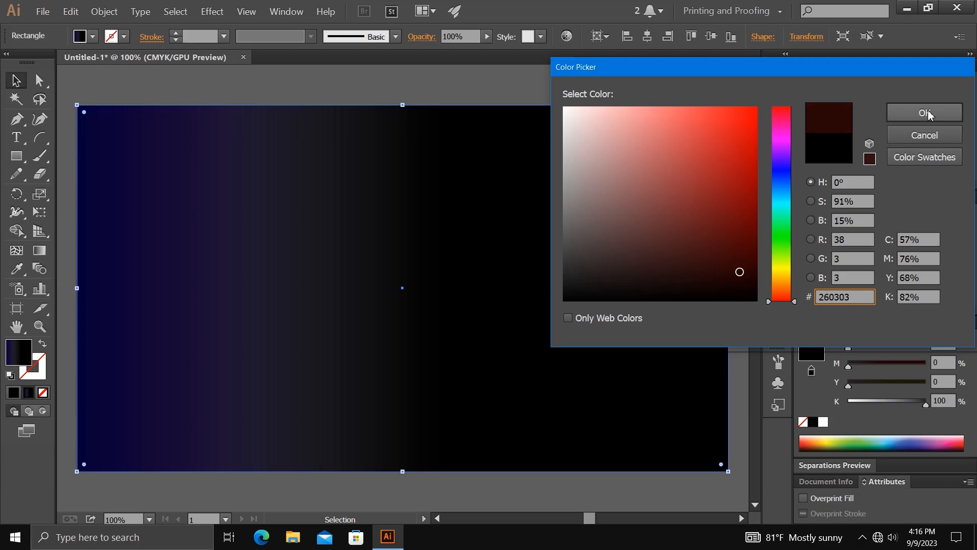
click(924, 113)
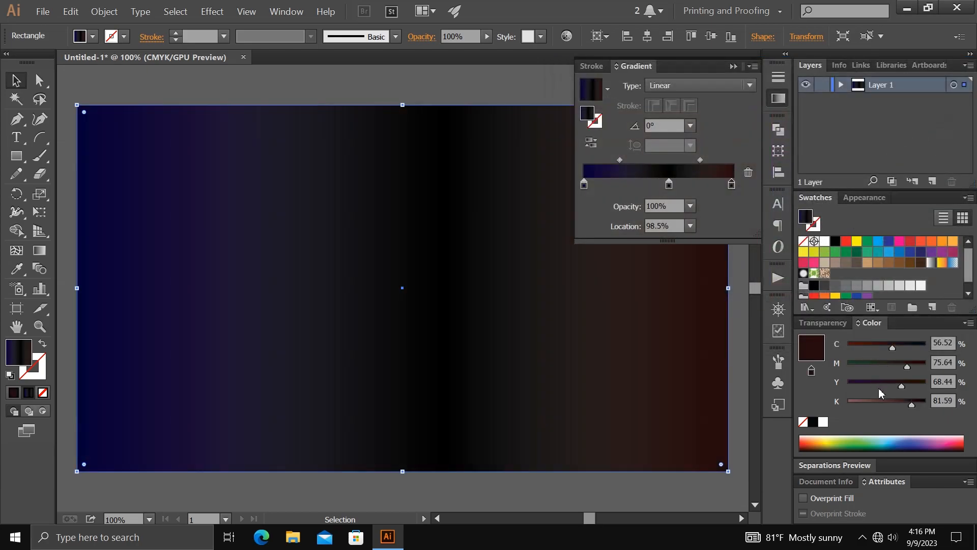
drag(903, 387, 907, 386)
- Recolour the third gradient stop to dark red with C 30.59, M 100, Y 87.06 and K 88
click(931, 435)
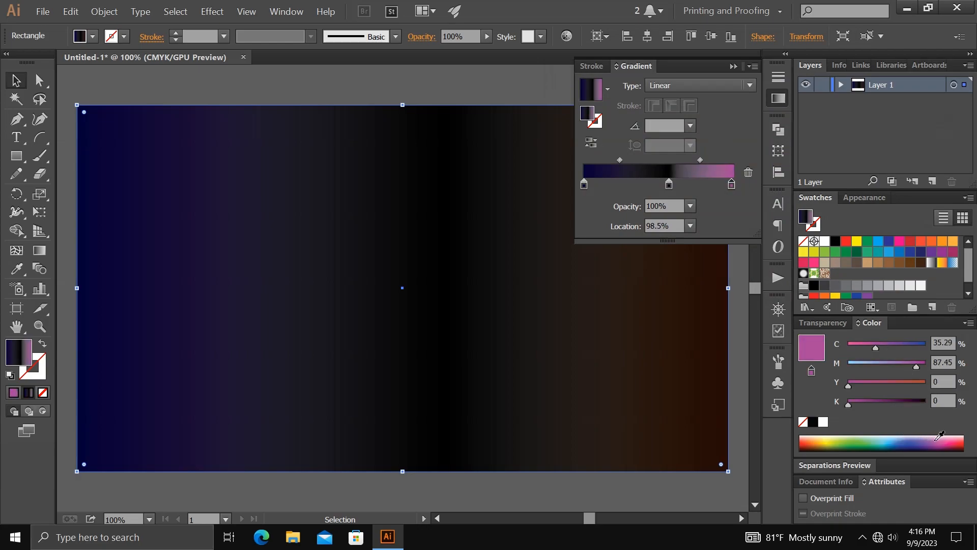
click(951, 437)
click(958, 436)
click(959, 439)
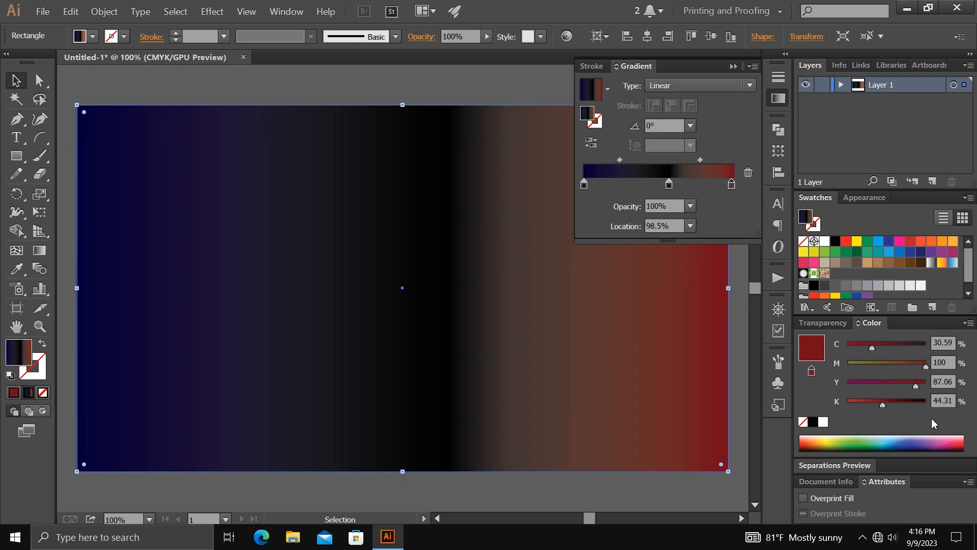
drag(895, 405, 913, 407)
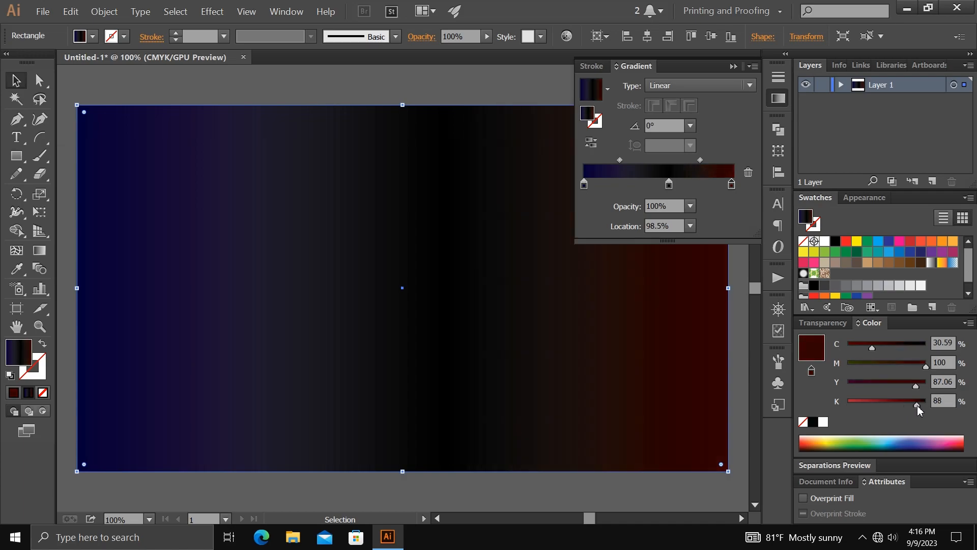
click(733, 66)
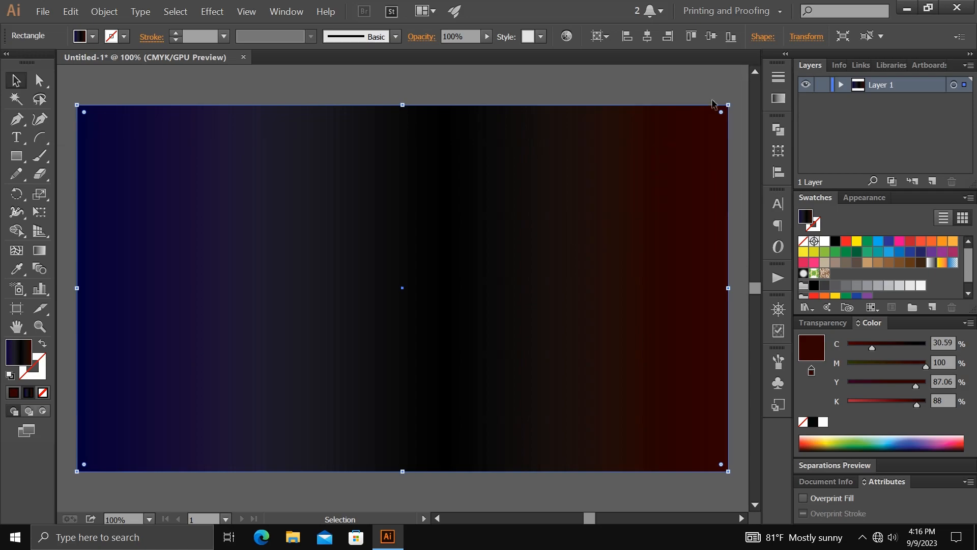
- Deselect the gradient rectangle and move it beneath both jellyfish groups in the stacking order of Layer 1
click(654, 87)
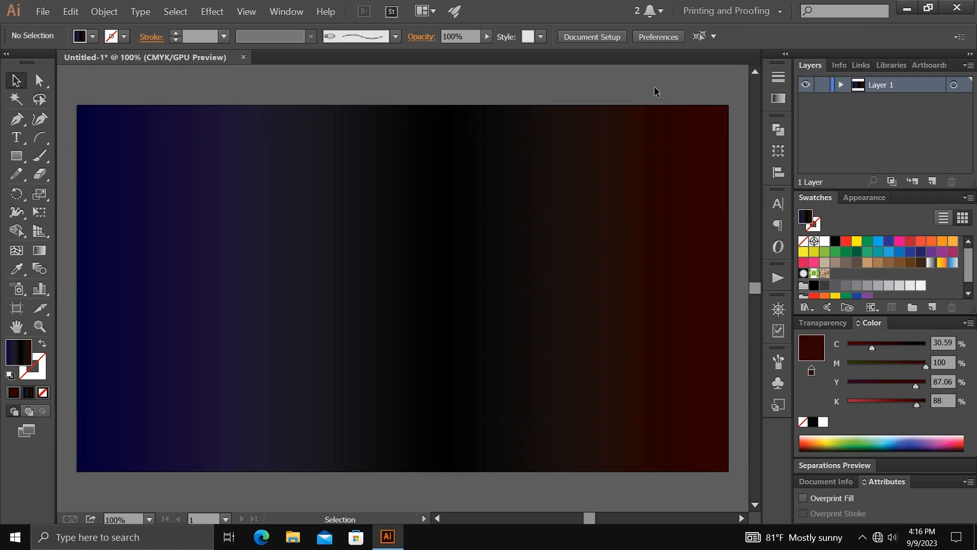
click(840, 85)
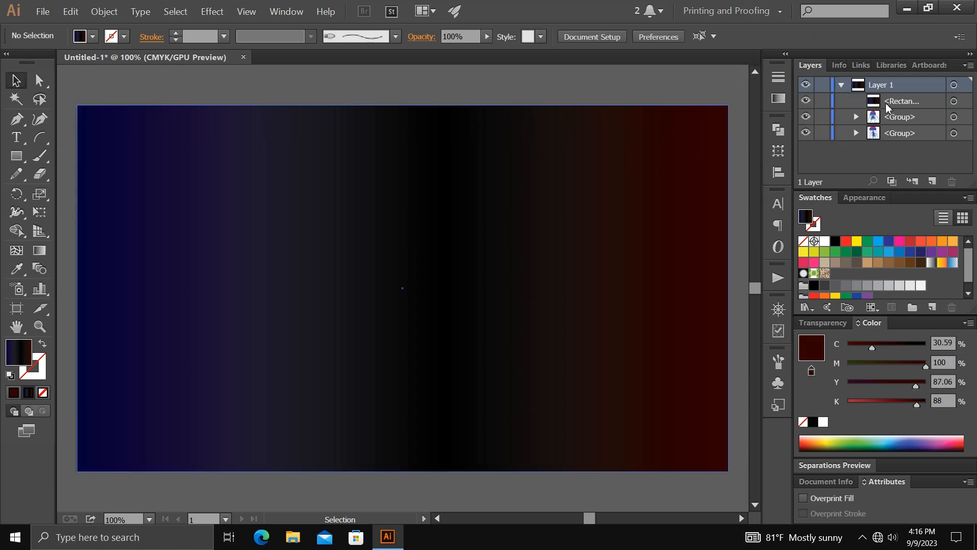
drag(889, 104, 894, 137)
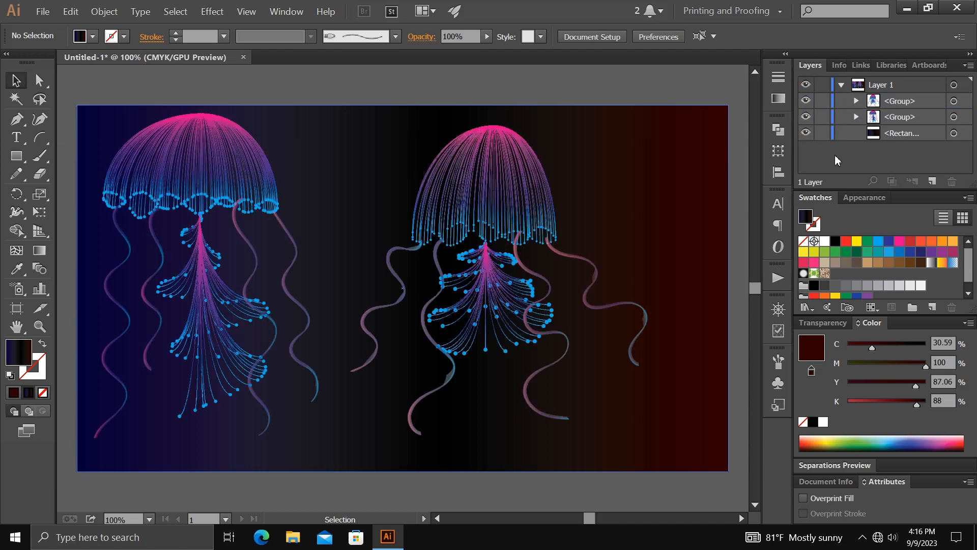
- Rotate the second jellyfish clockwise, scale it down and place it in the artboard's upper-right area
click(529, 204)
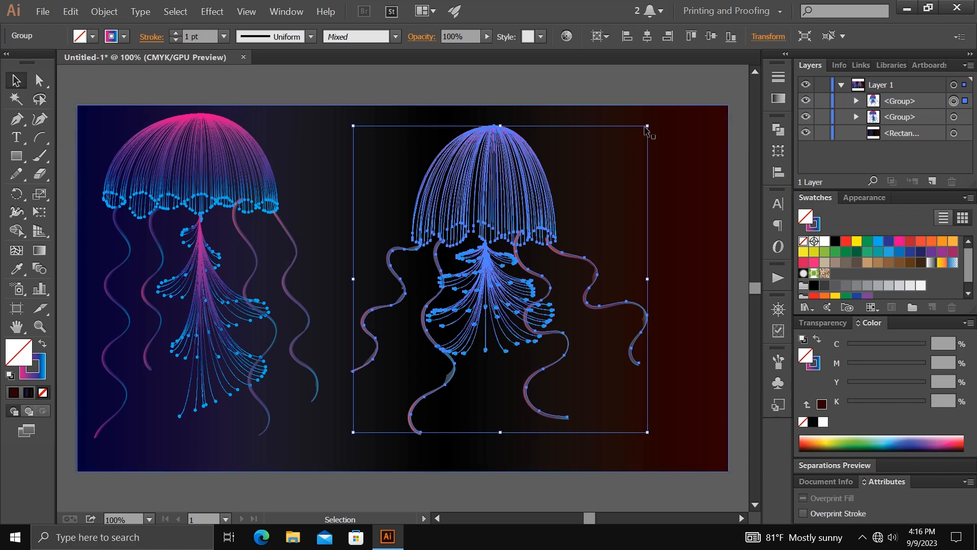
drag(646, 120, 697, 200)
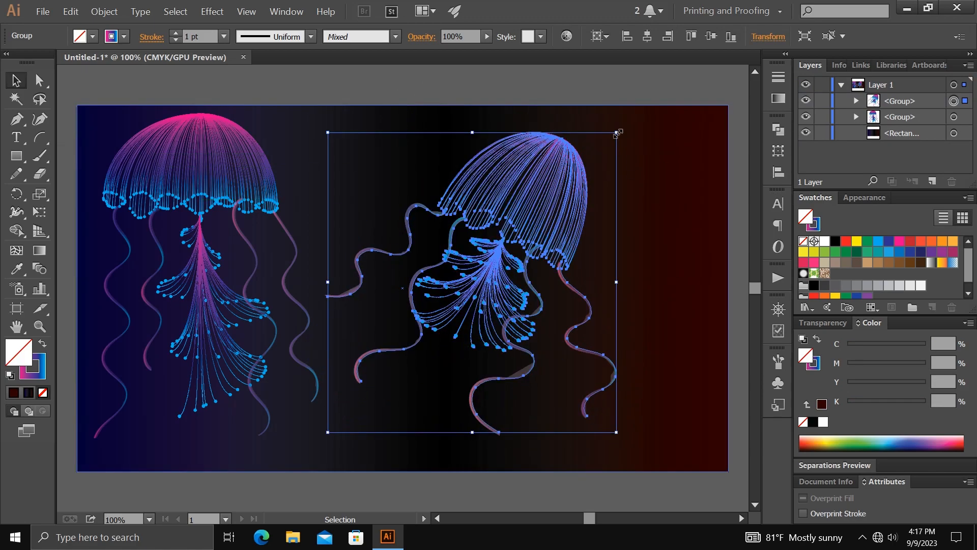
drag(617, 133, 580, 171)
drag(536, 221, 650, 167)
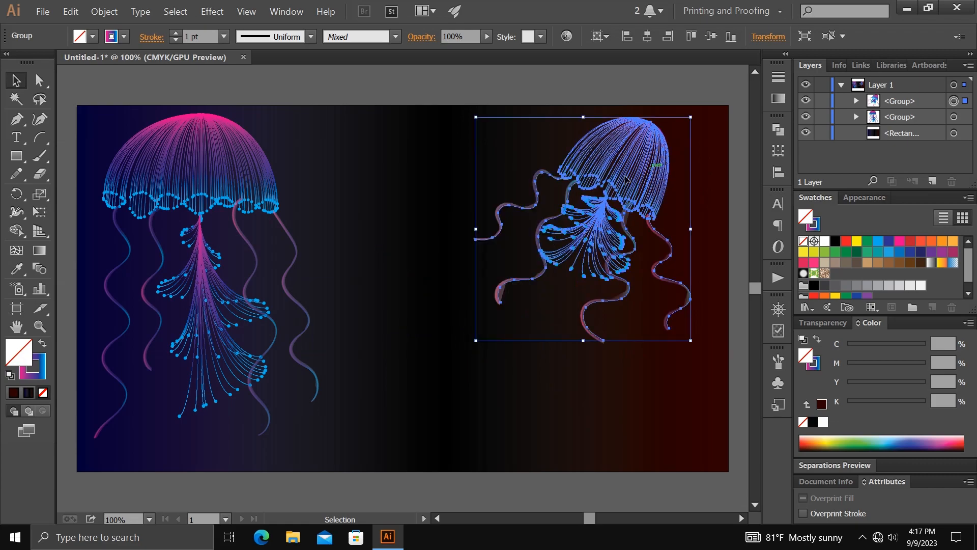
- Tilt the first, larger jellyfish clockwise and position it around the middle of the artboard
click(232, 184)
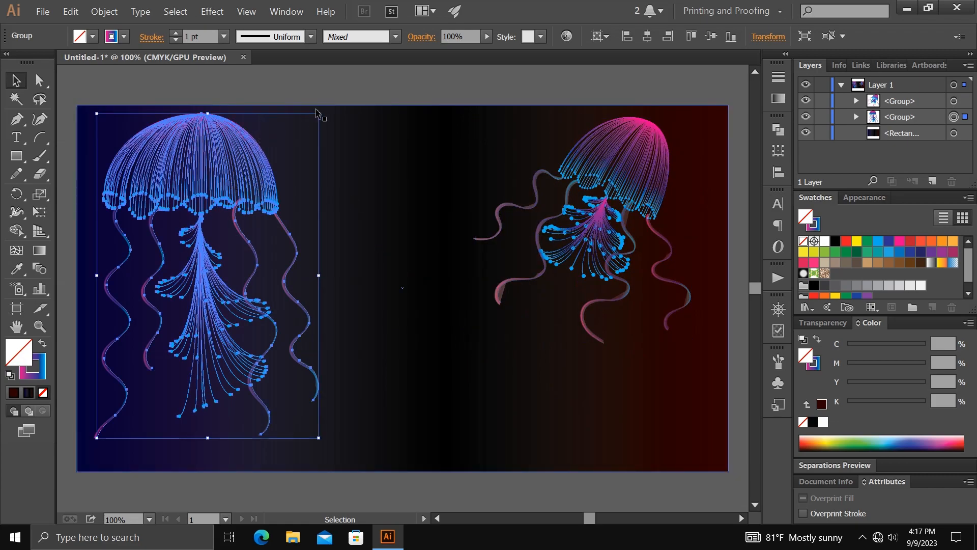
drag(317, 108, 390, 197)
- Duplicate the large jellyfish, shrink the copy to about half size and place it low, just right of the artboard's centre
drag(290, 206, 197, 148)
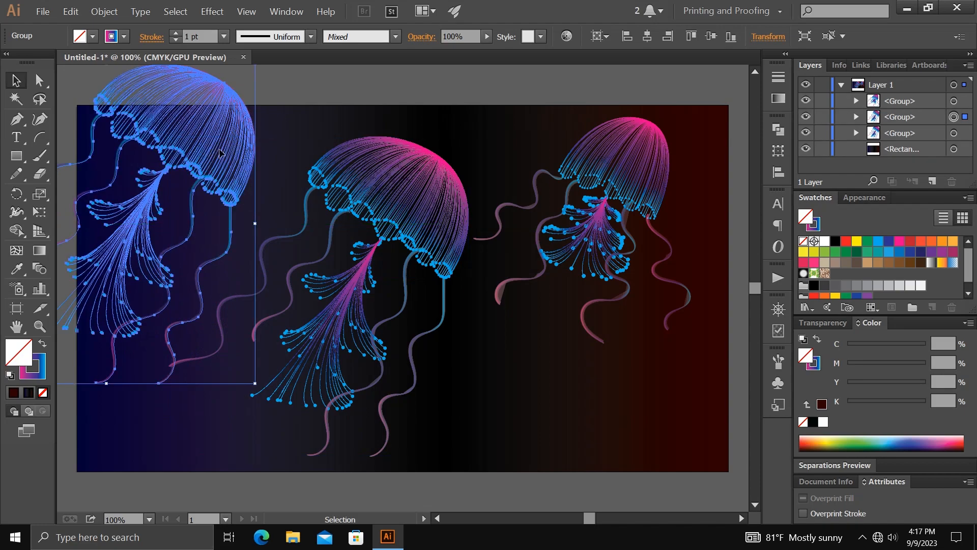
drag(255, 384, 206, 293)
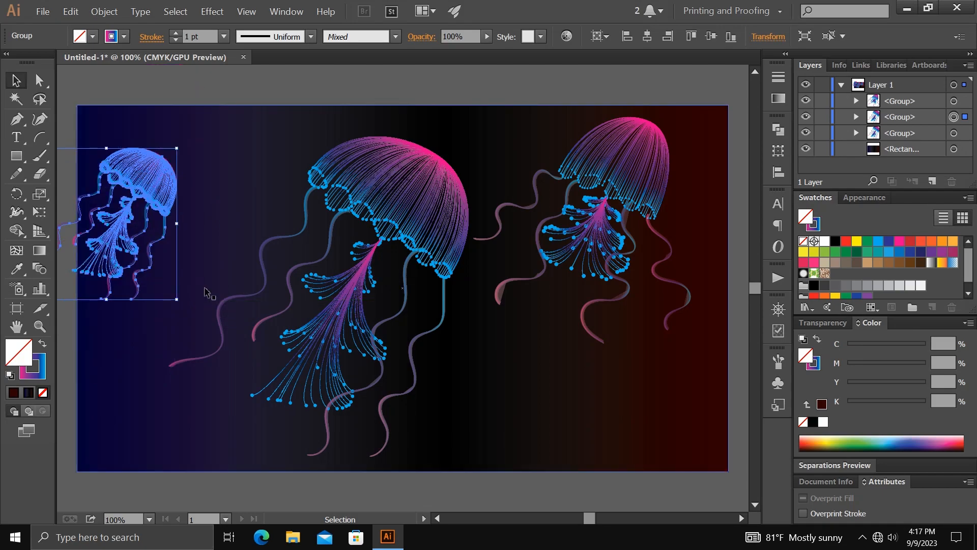
drag(153, 195, 193, 182)
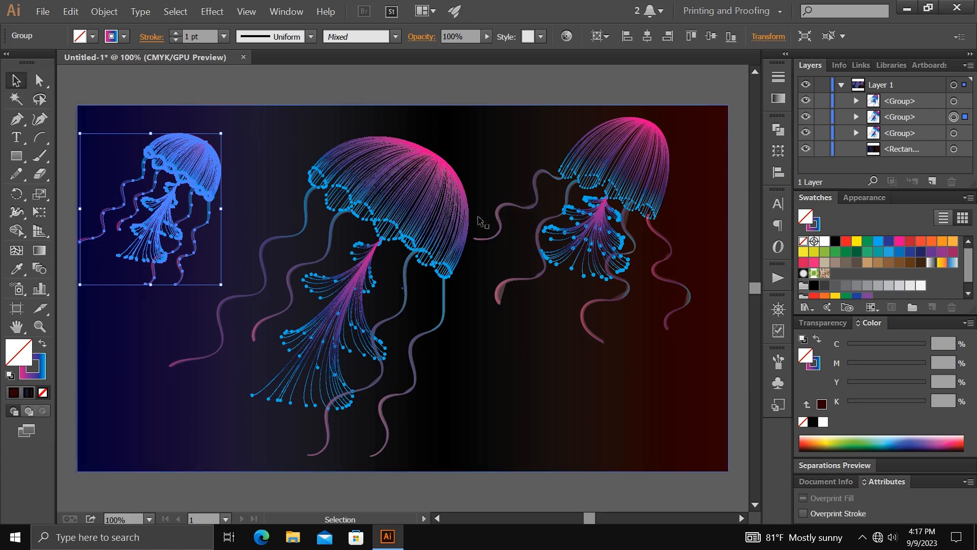
drag(183, 173, 539, 350)
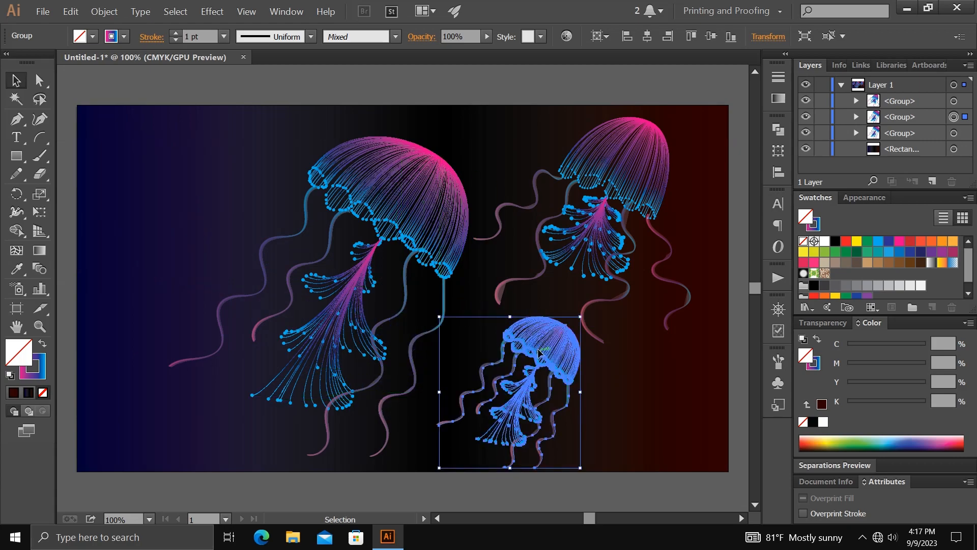
- Duplicate the upper-right jellyfish, shrink the copy and place it near the artboard's left edge
drag(602, 200, 183, 160)
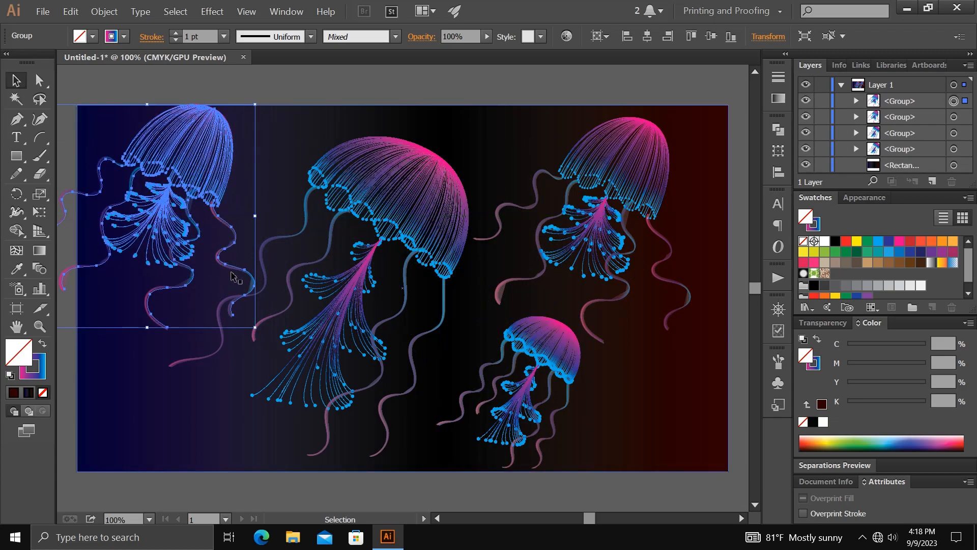
drag(255, 327, 209, 280)
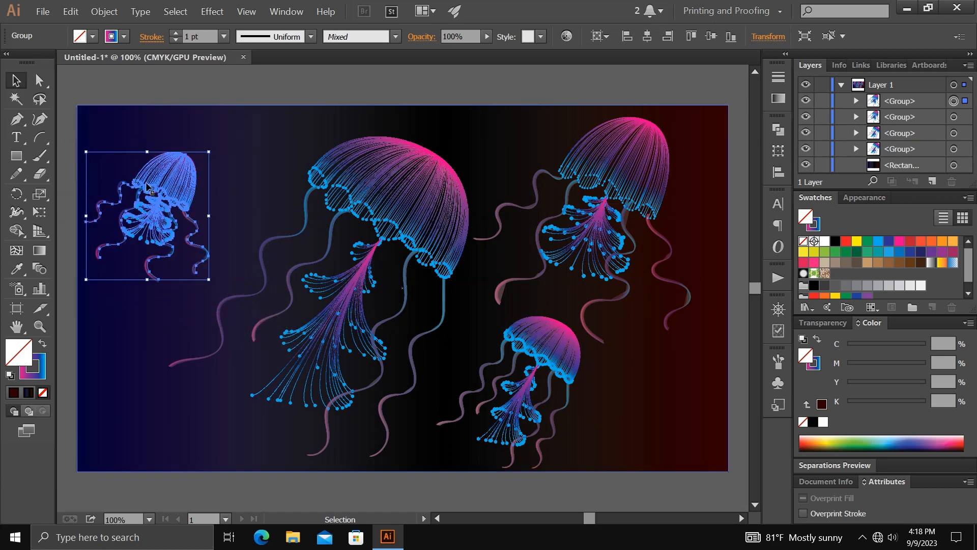
drag(156, 201, 150, 225)
click(233, 192)
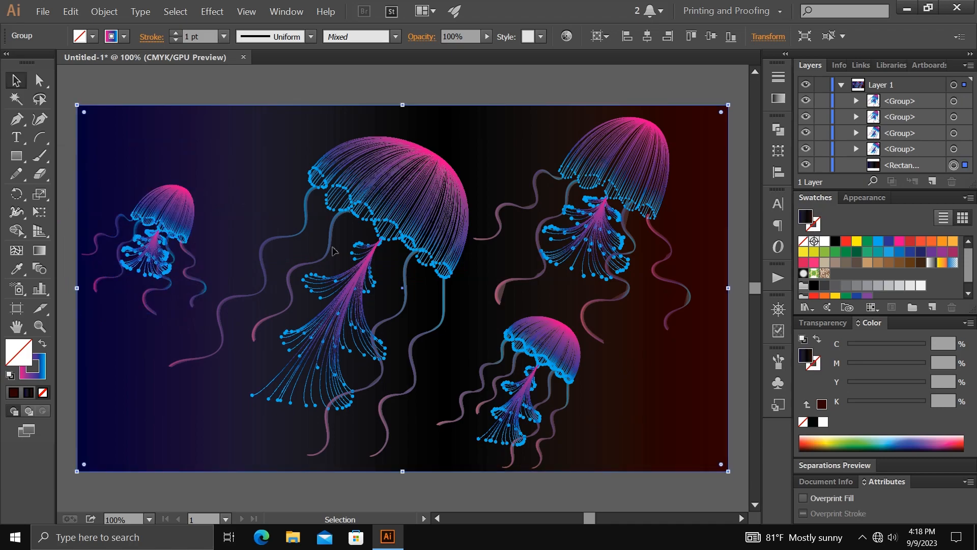
- Move the small lower jellyfish to the right so it sits beneath the upper-right jellyfish
drag(542, 361, 656, 364)
click(704, 355)
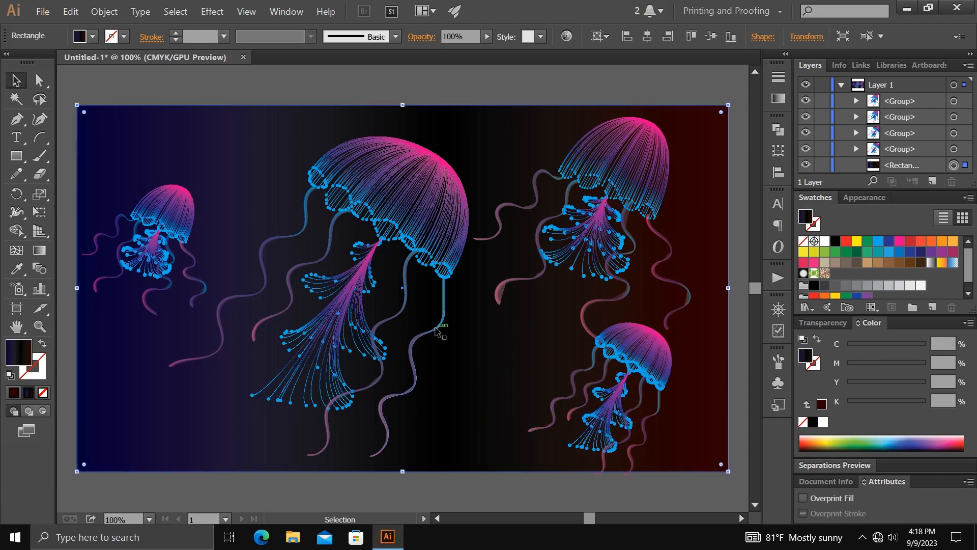
- Choose the Paintbrush with the 5 pt. Round brush and clear the selection
click(45, 157)
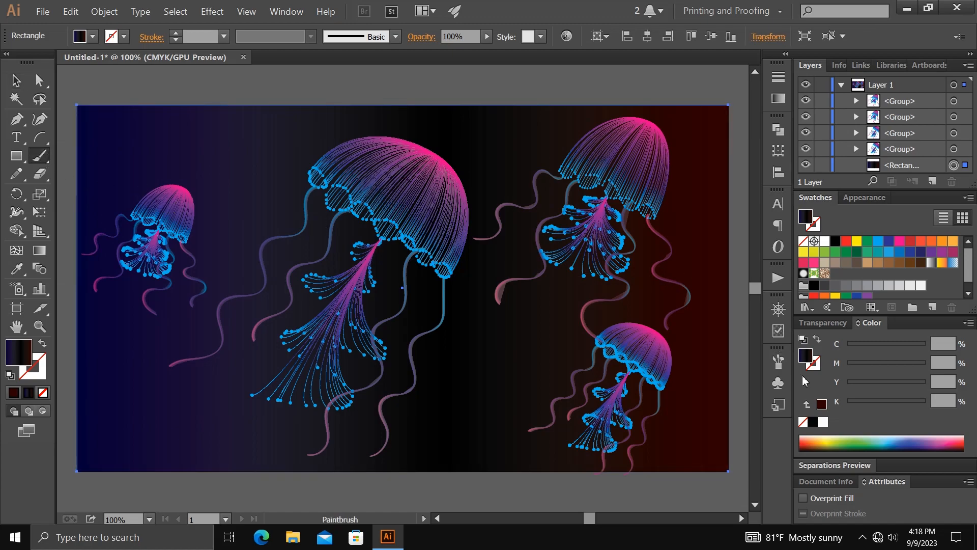
click(778, 361)
scroll(754, 378, up, 1)
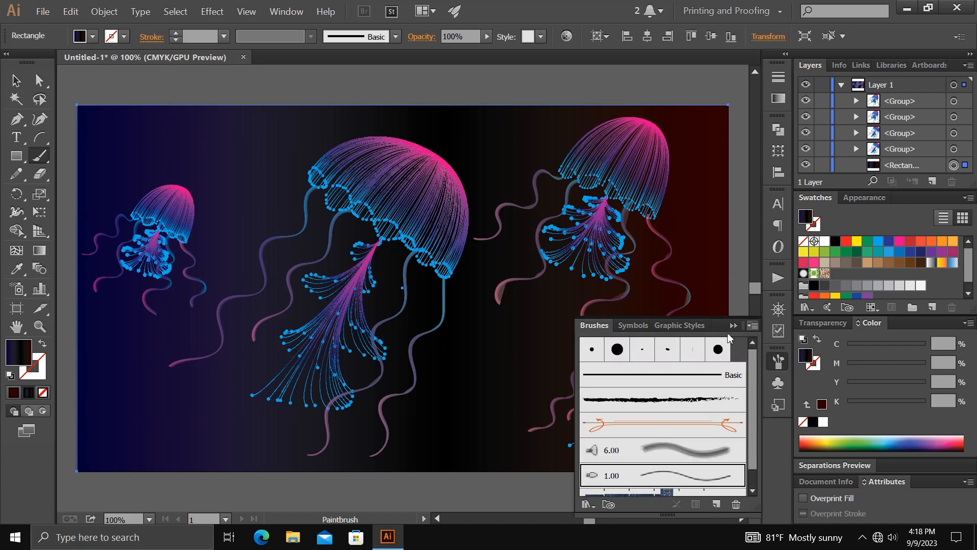
click(596, 352)
key(ctrl+shift+a)
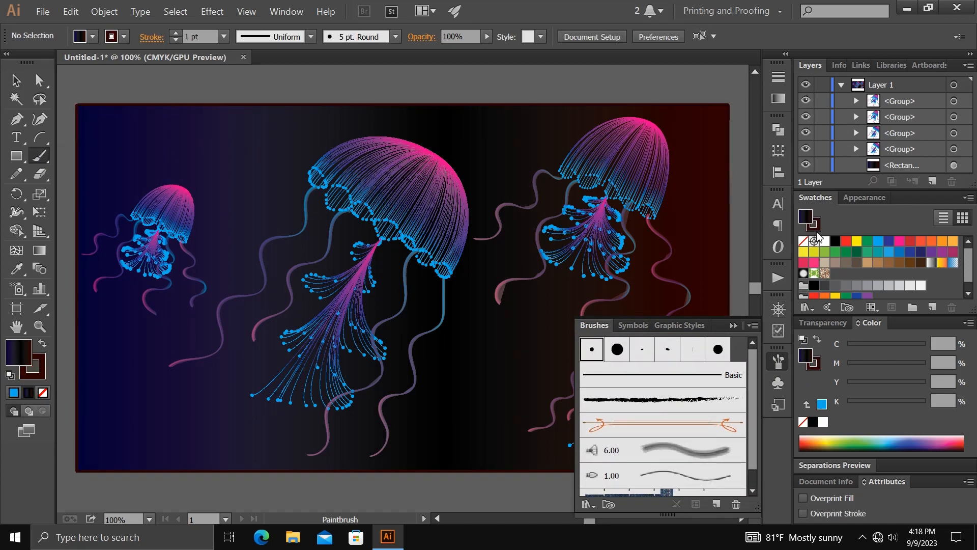
- Set the stroke colour to the cyan swatch (C 100) and the fill to teal C 85, M 0, Y 34, K 0
click(836, 243)
click(877, 242)
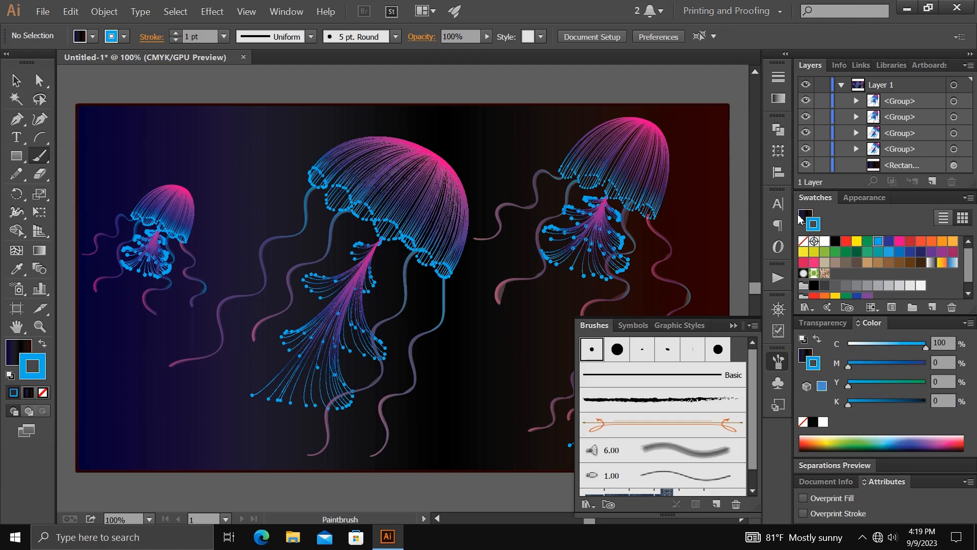
click(801, 215)
click(878, 242)
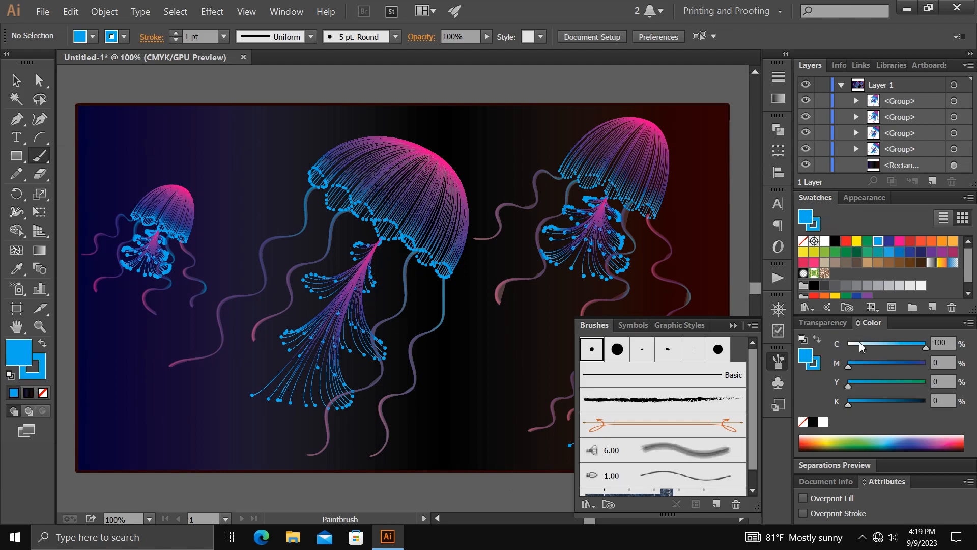
click(874, 381)
click(919, 346)
drag(918, 346, 915, 346)
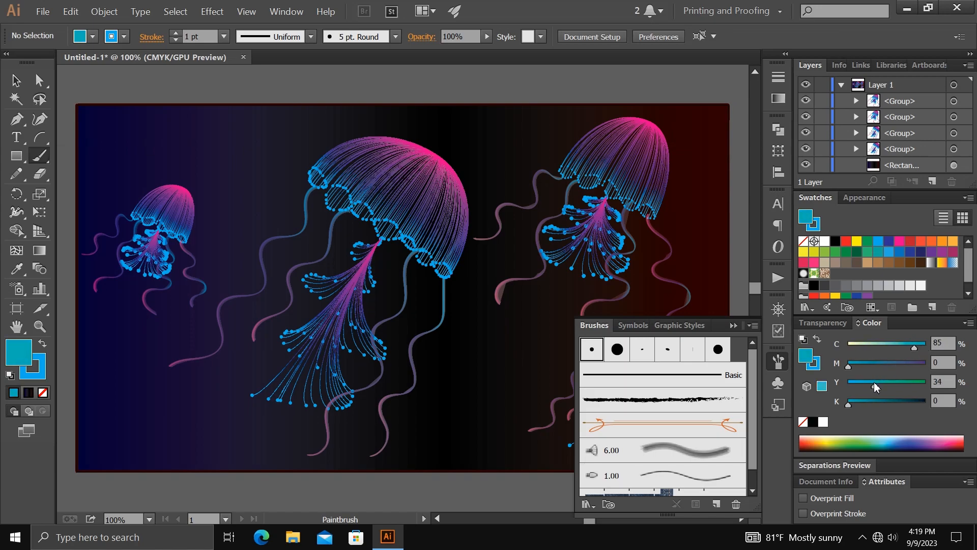
- Set the stroke colour to teal C 86, M 0, Y 29, K 0
click(814, 364)
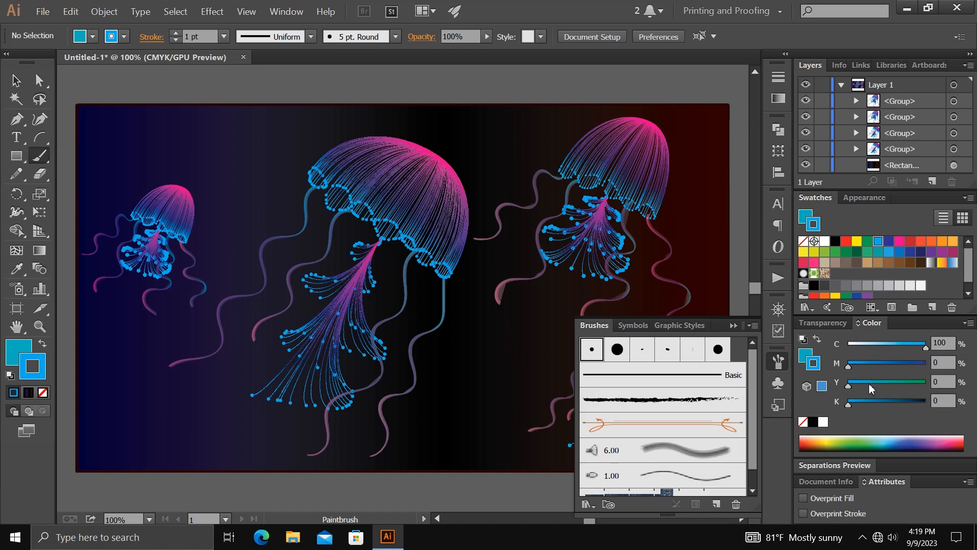
click(870, 381)
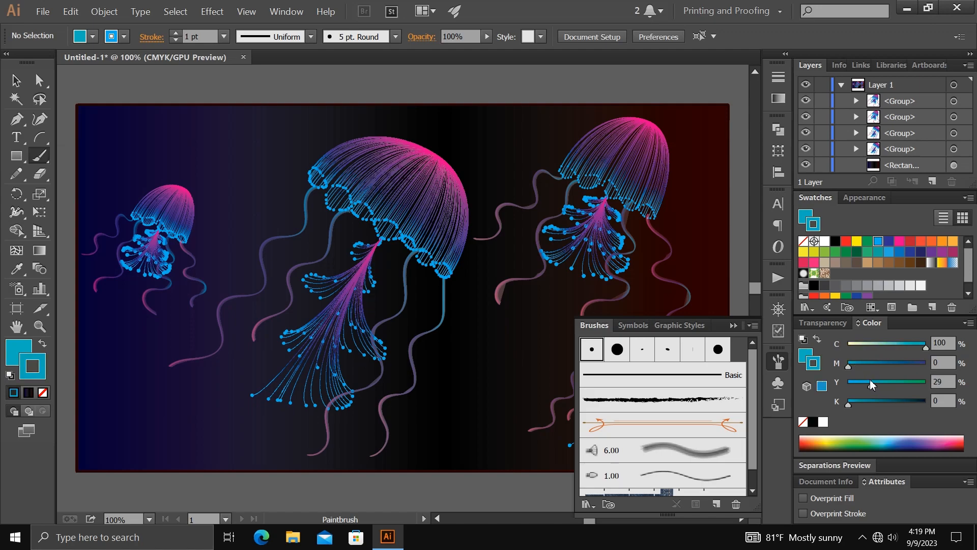
click(917, 345)
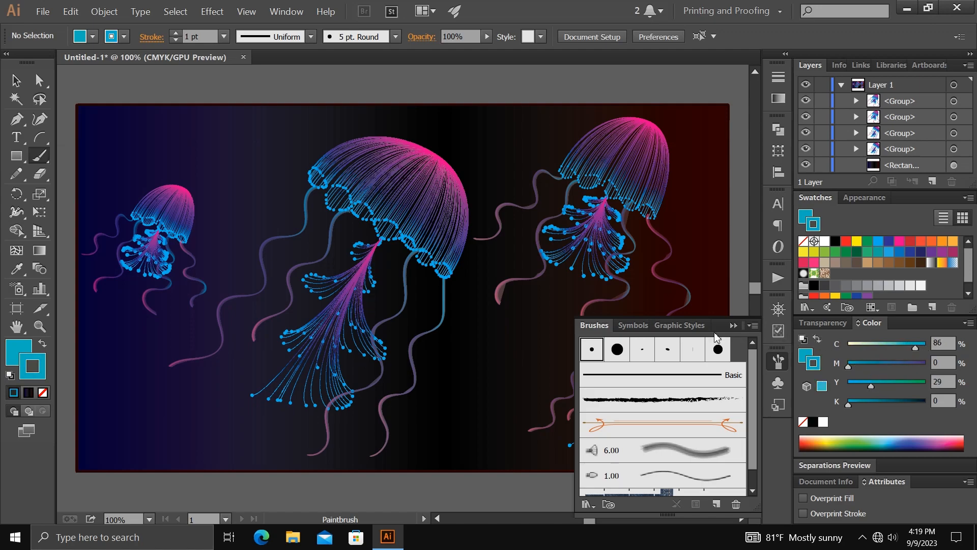
- Paint six small dots around the leftmost jellyfish and the blue side of the background with the 5 pt. Round brush
click(590, 350)
click(156, 150)
click(236, 149)
click(235, 187)
click(237, 233)
click(122, 336)
click(138, 391)
- Paint large dots across the lower-left background and around the central and upper-right jellyfish with the larger round brush
click(616, 350)
click(102, 403)
click(136, 441)
click(195, 437)
click(227, 392)
click(252, 443)
click(457, 424)
click(312, 118)
click(503, 132)
click(472, 296)
click(533, 344)
click(687, 183)
- Switch to the round brush ending the calligraphic row and add dots beside the central jellyfish's tentacles, above the lower jellyfish and near the lower edge
click(718, 349)
click(444, 362)
click(733, 325)
click(642, 302)
click(513, 448)
- Switch back to the 5 pt. Round brush and scatter small dots over the empty background between and around all the jellyfish
click(778, 362)
click(592, 349)
click(734, 325)
click(710, 370)
click(534, 379)
click(541, 302)
click(163, 329)
click(99, 351)
click(364, 115)
click(448, 135)
click(482, 163)
click(564, 122)
click(708, 112)
click(709, 140)
click(114, 185)
click(211, 208)
click(233, 260)
- Choose the 3 pt. Oval brush and scatter tiny specks across the remaining empty background areas
click(778, 362)
click(644, 349)
click(733, 325)
click(409, 407)
click(400, 333)
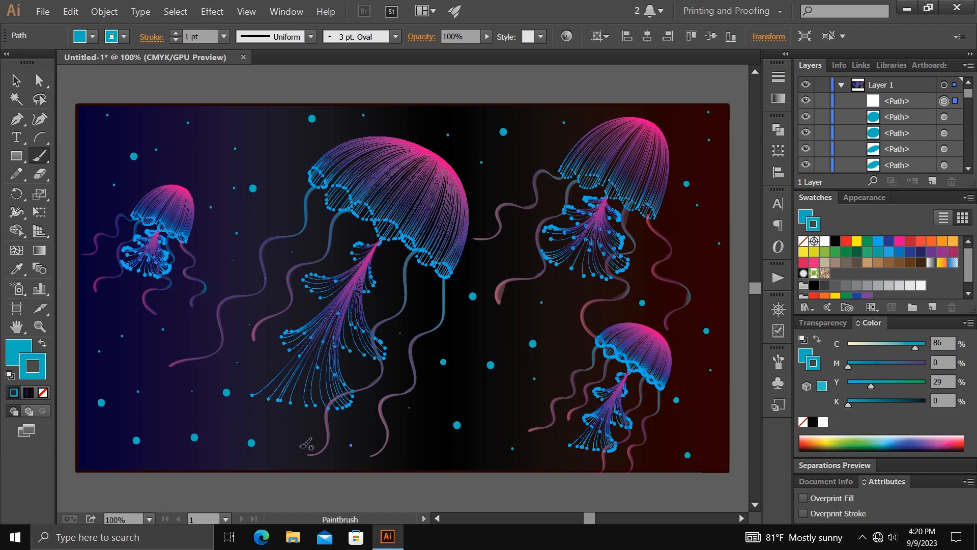
click(257, 124)
click(497, 195)
click(512, 254)
click(682, 121)
click(712, 417)
click(409, 445)
click(89, 449)
click(94, 146)
- Clear the selection and fit the whole artboard in the window
key(v)
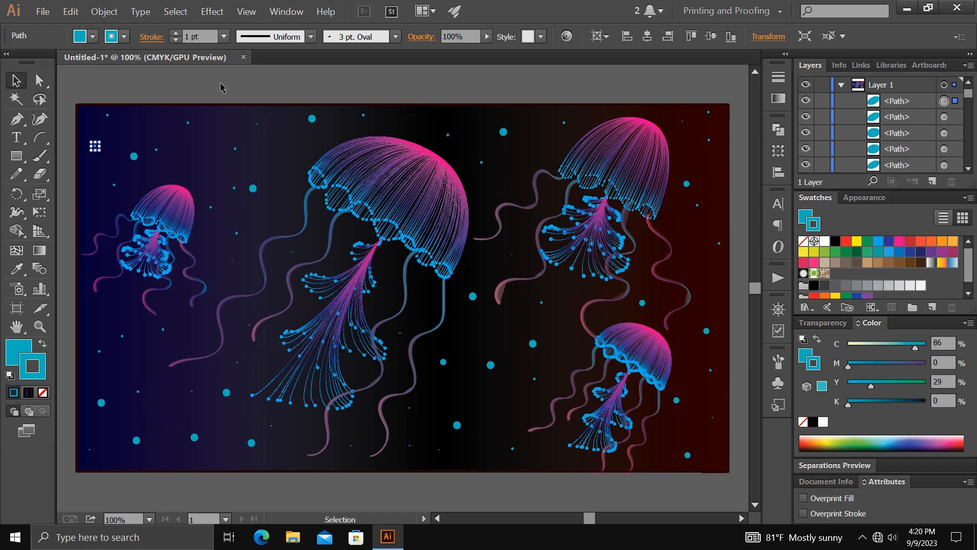
click(220, 88)
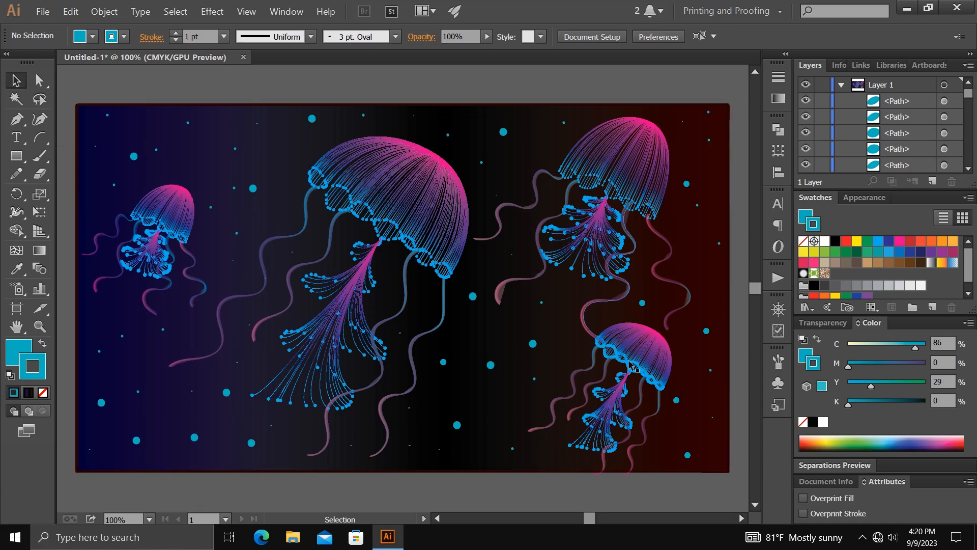
key(ctrl+0)
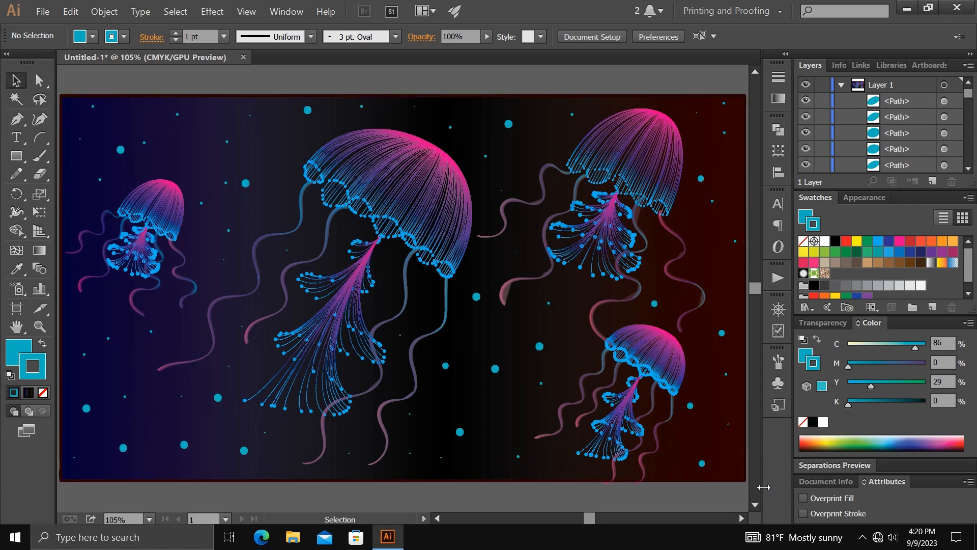